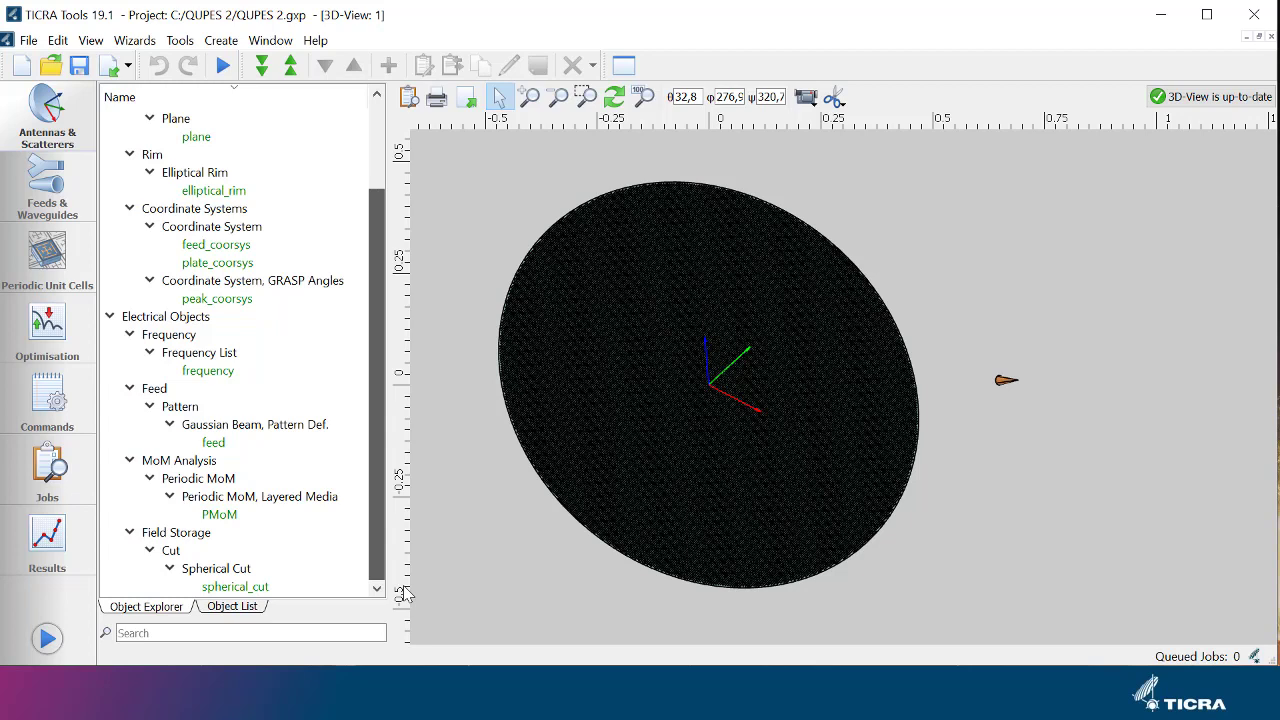
Step: Review the reflectarray's quasi-periodic surface settings and view the rectangular patch unit cell it uses
drag(404, 594, 424, 392)
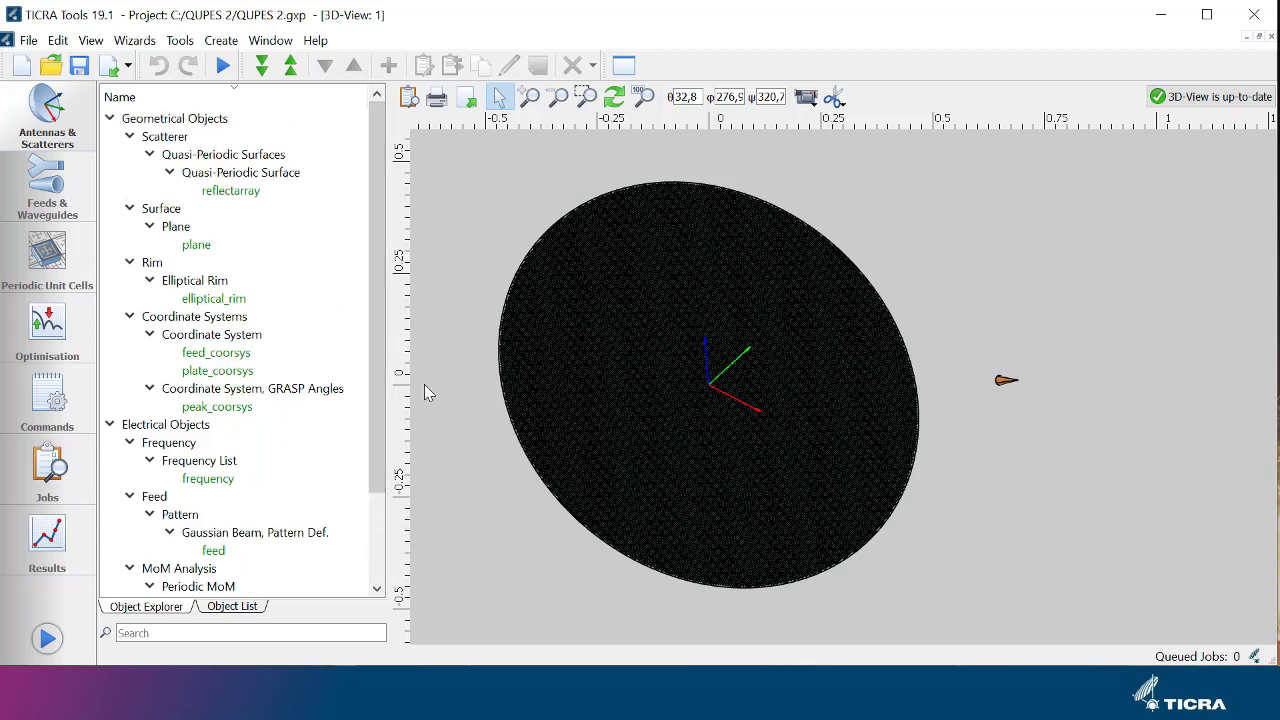
double_click(244, 194)
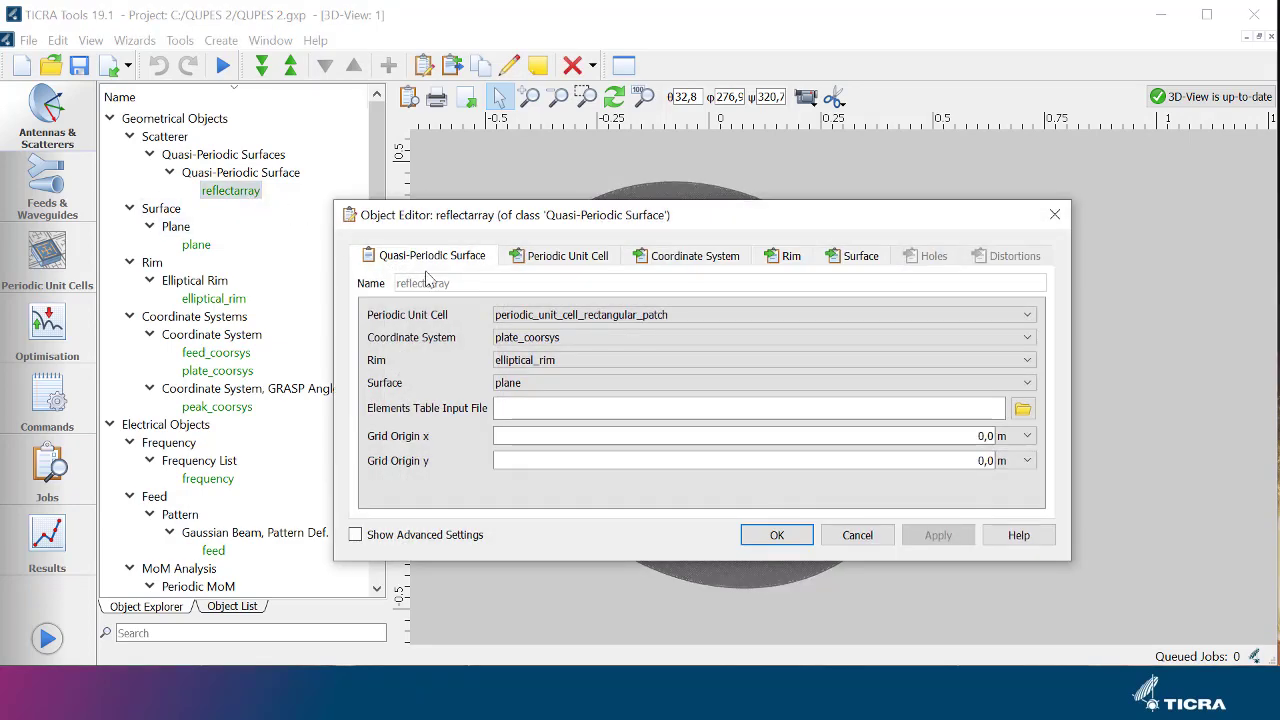
click(538, 318)
click(540, 329)
click(777, 535)
click(57, 262)
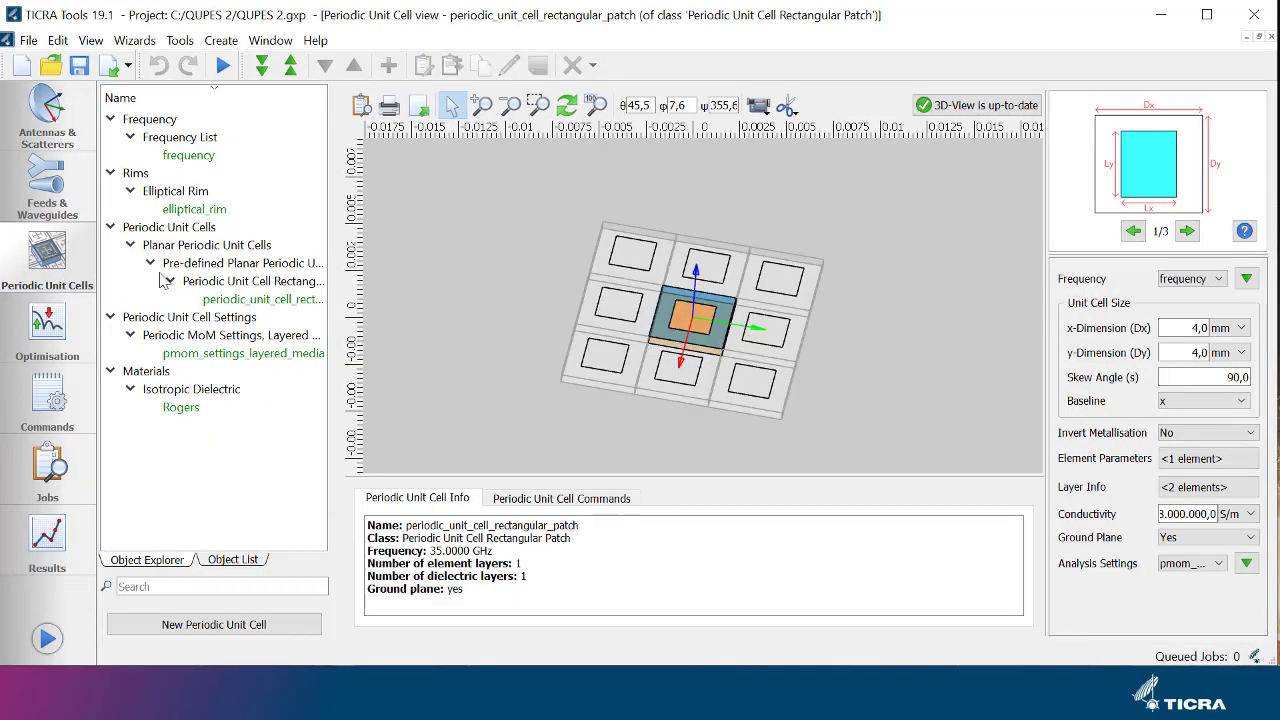
mouse_move(677, 417)
mouse_down()
mouse_move(740, 250)
mouse_move(725, 330)
mouse_move(620, 370)
mouse_move(680, 340)
mouse_move(700, 412)
mouse_up()
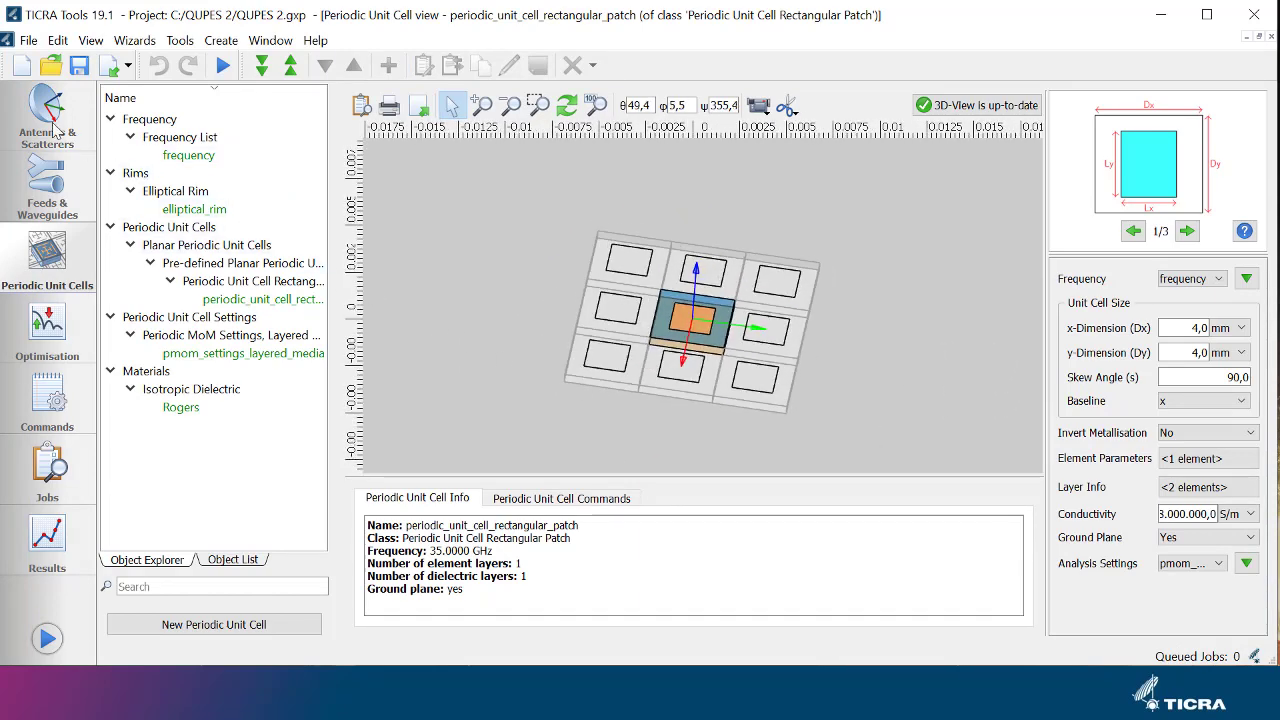
Step: Inspect the individual patch elements on the reflectarray surface up close in the antenna's 3D view
click(53, 122)
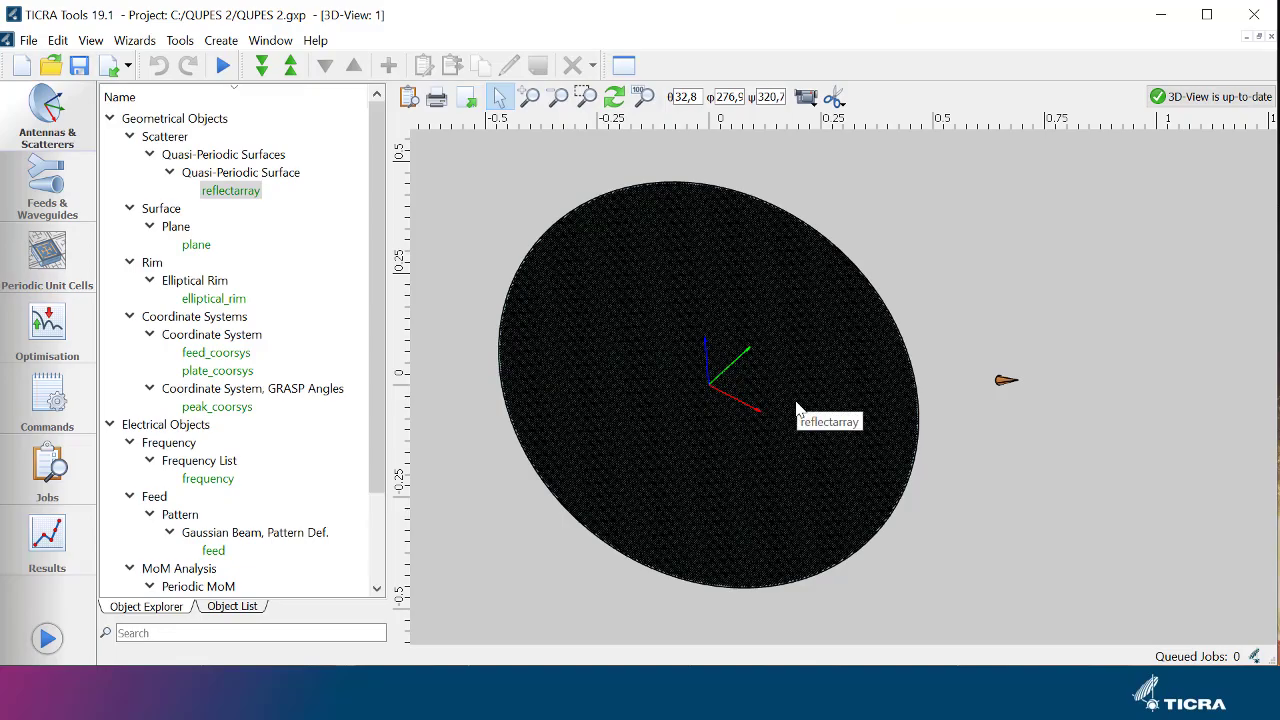
scroll(797, 410, up, 10)
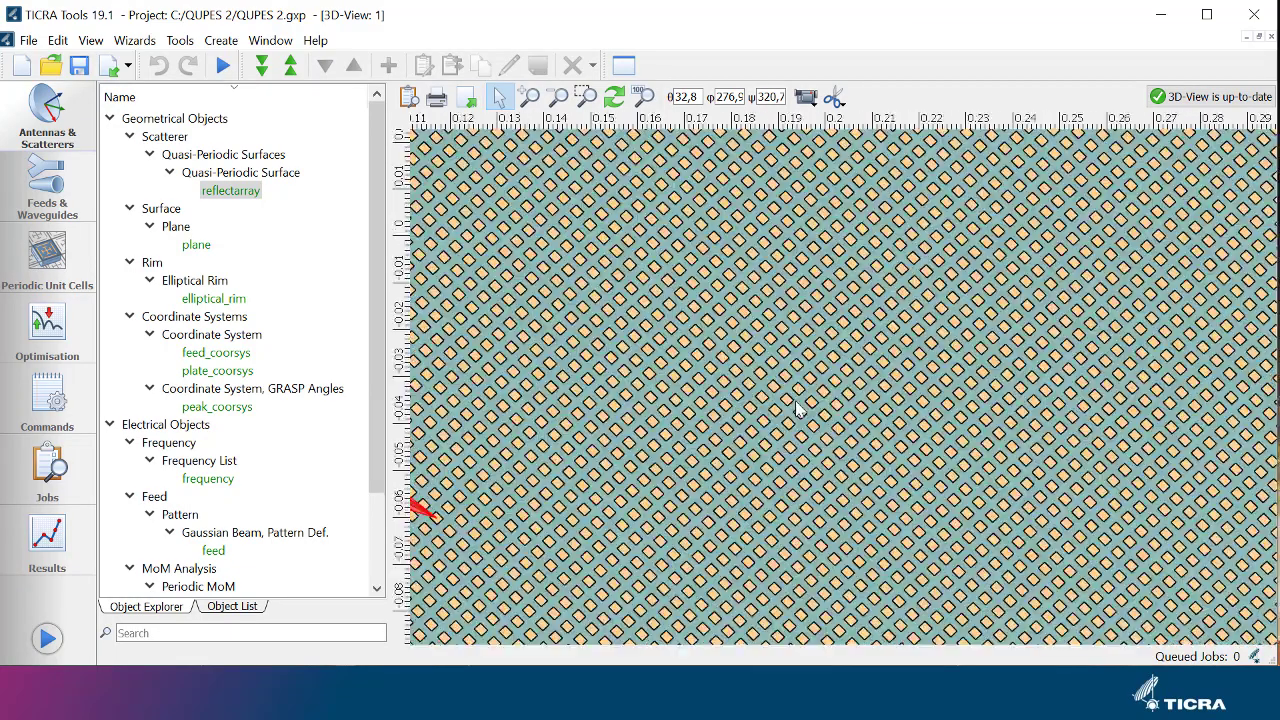
scroll(797, 410, up, 2)
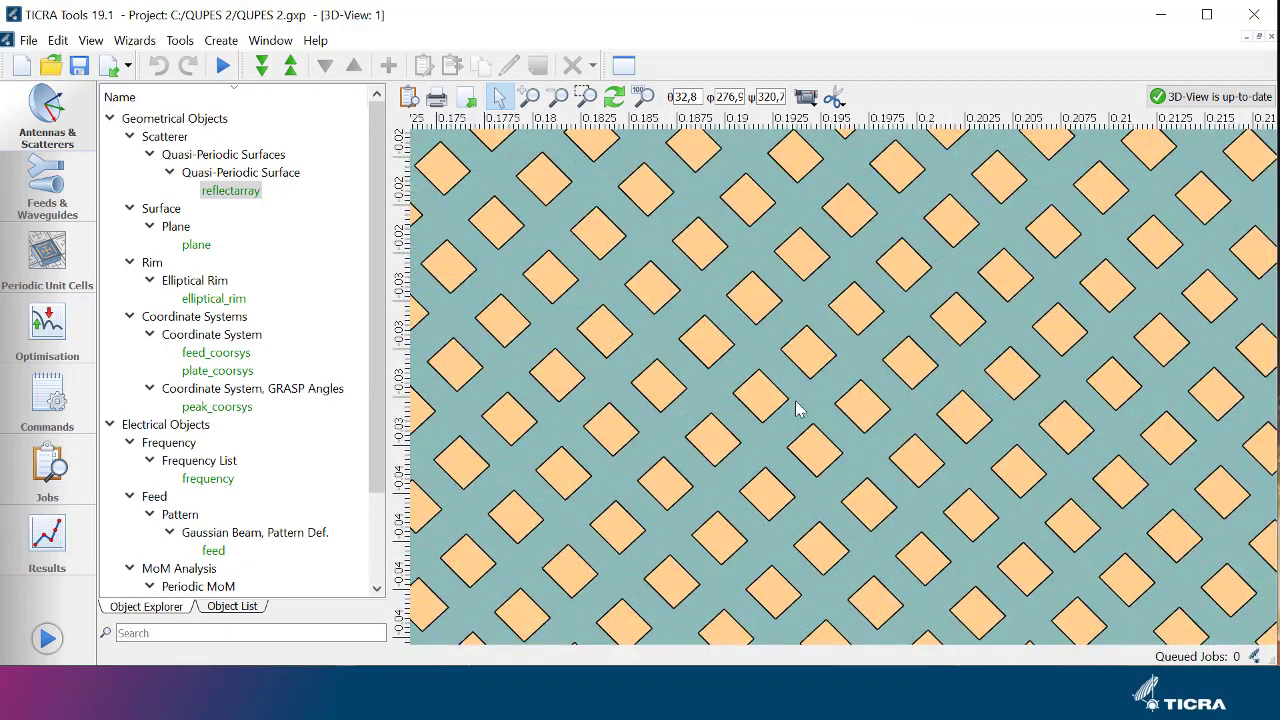
scroll(797, 410, down, 10)
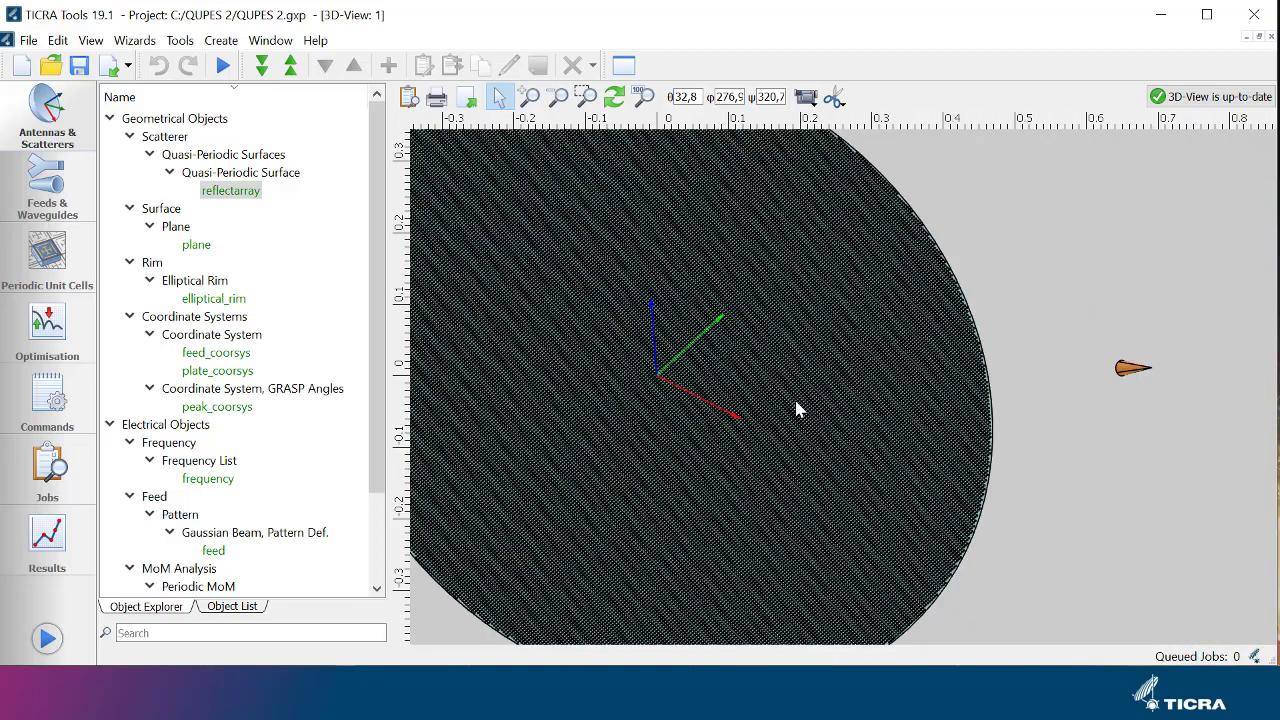
scroll(795, 400, down, 3)
Step: Review the commands in get_cur and the MAIN Function and run them as Job_01
click(75, 401)
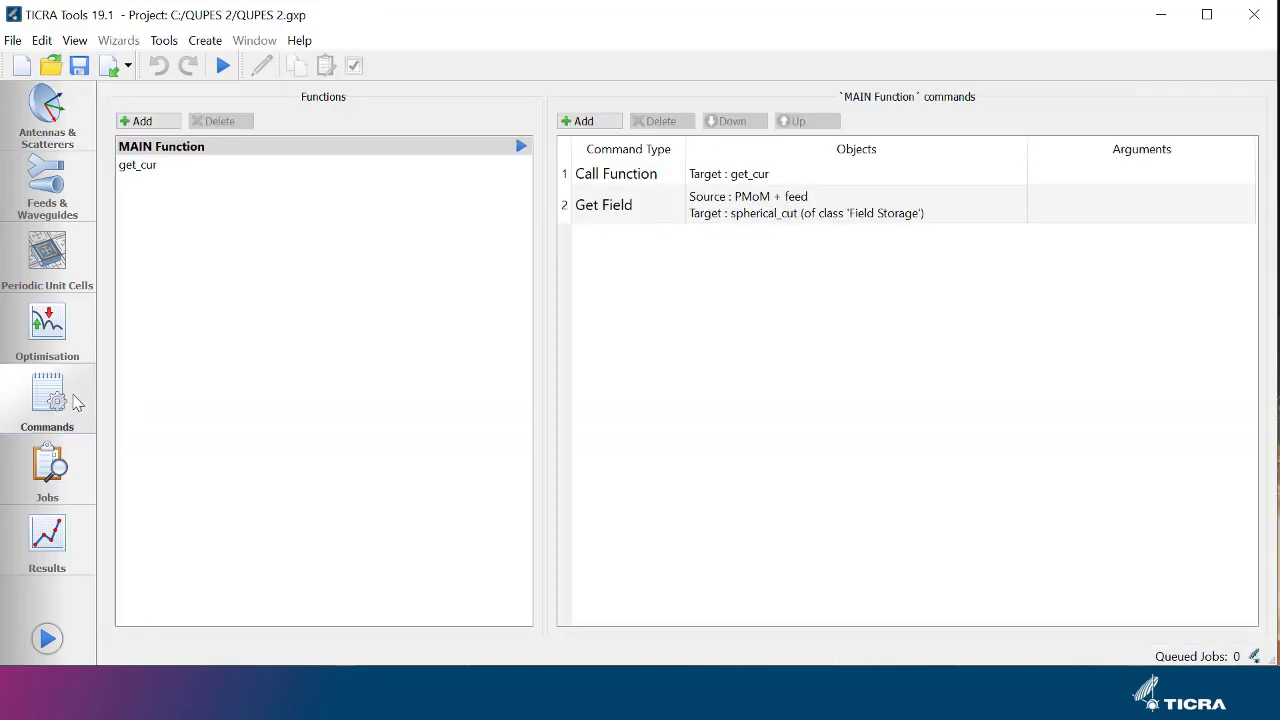
click(257, 168)
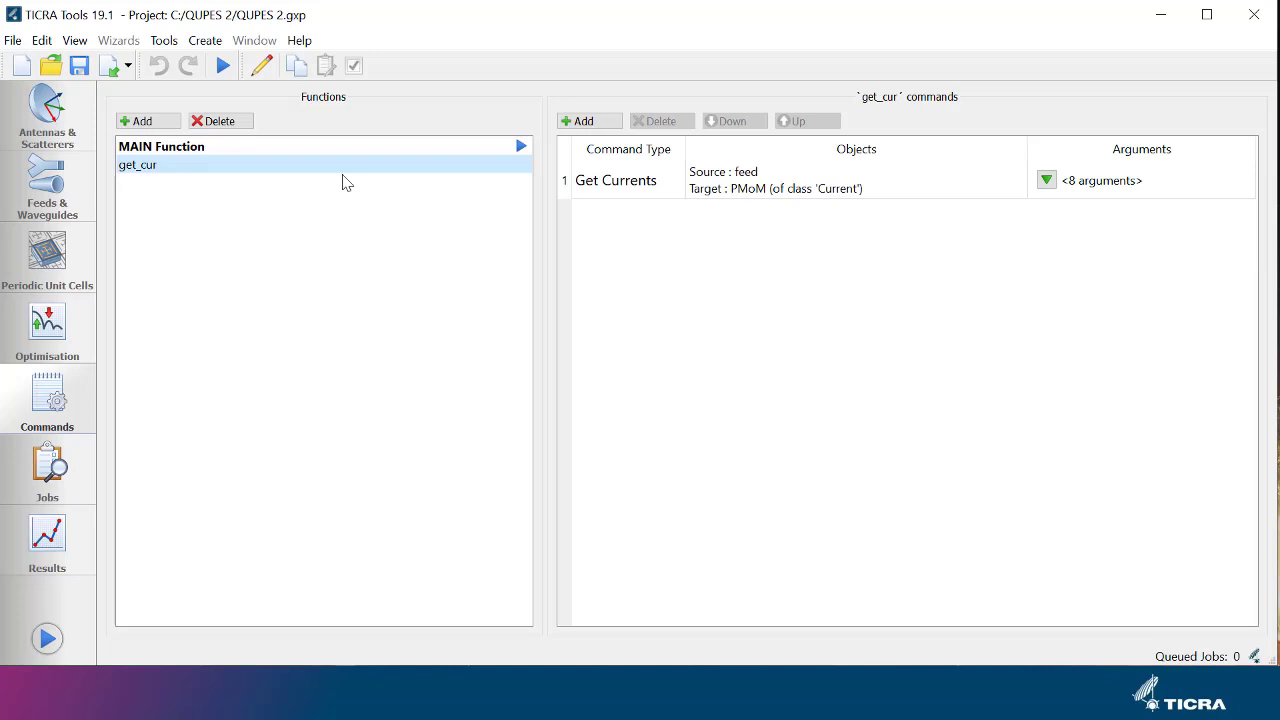
click(314, 150)
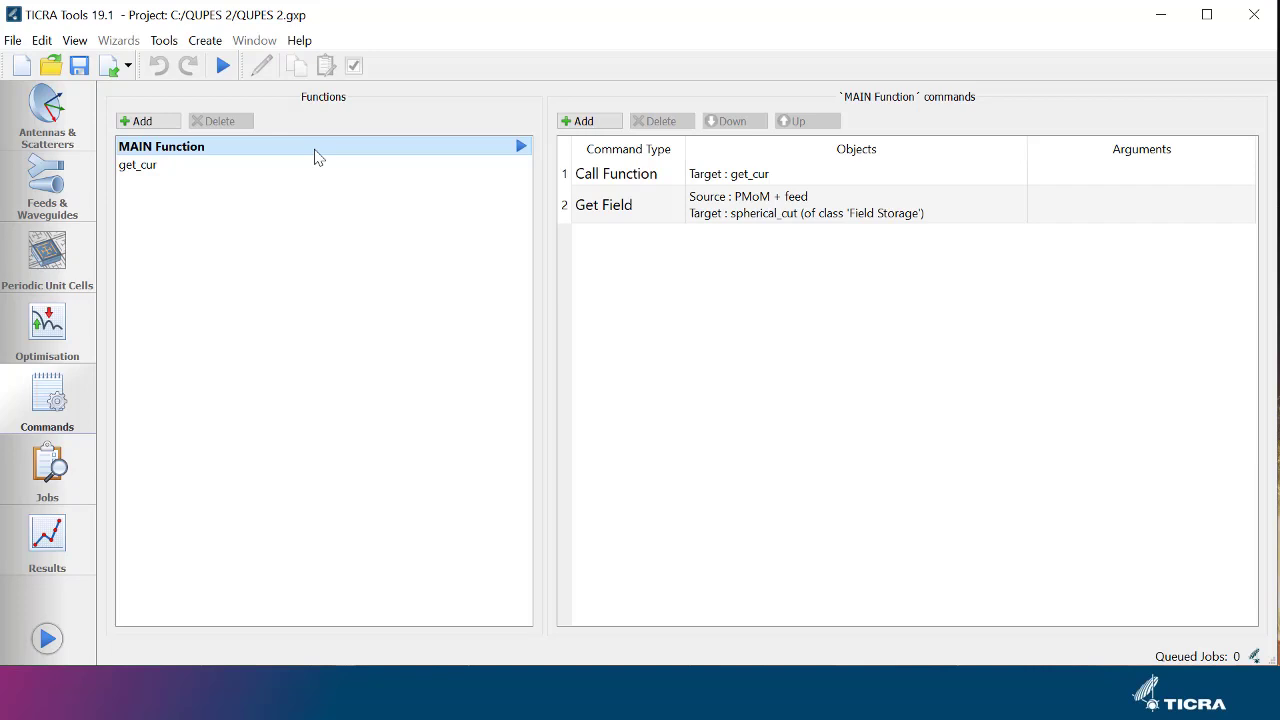
click(223, 65)
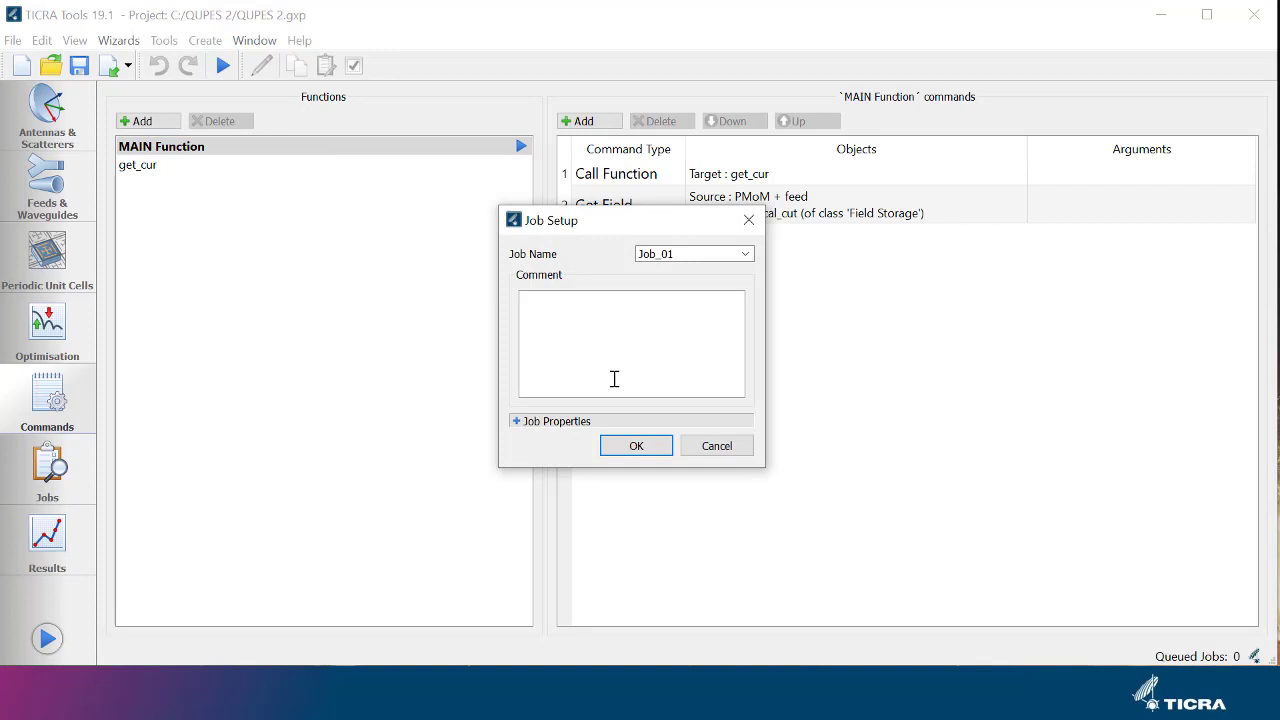
click(637, 447)
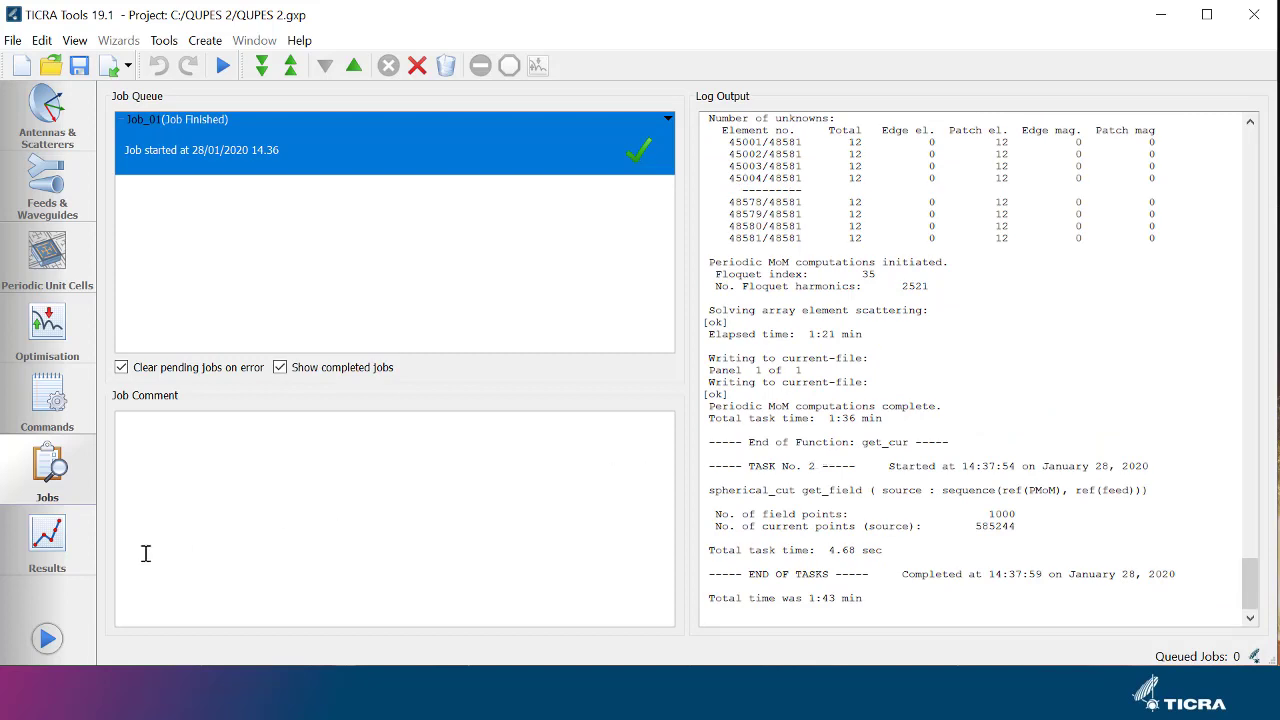
Step: Plot the amplitude in dB of Job_01's spherical_cut at 35 GHz in a new, maximised plot window
click(77, 560)
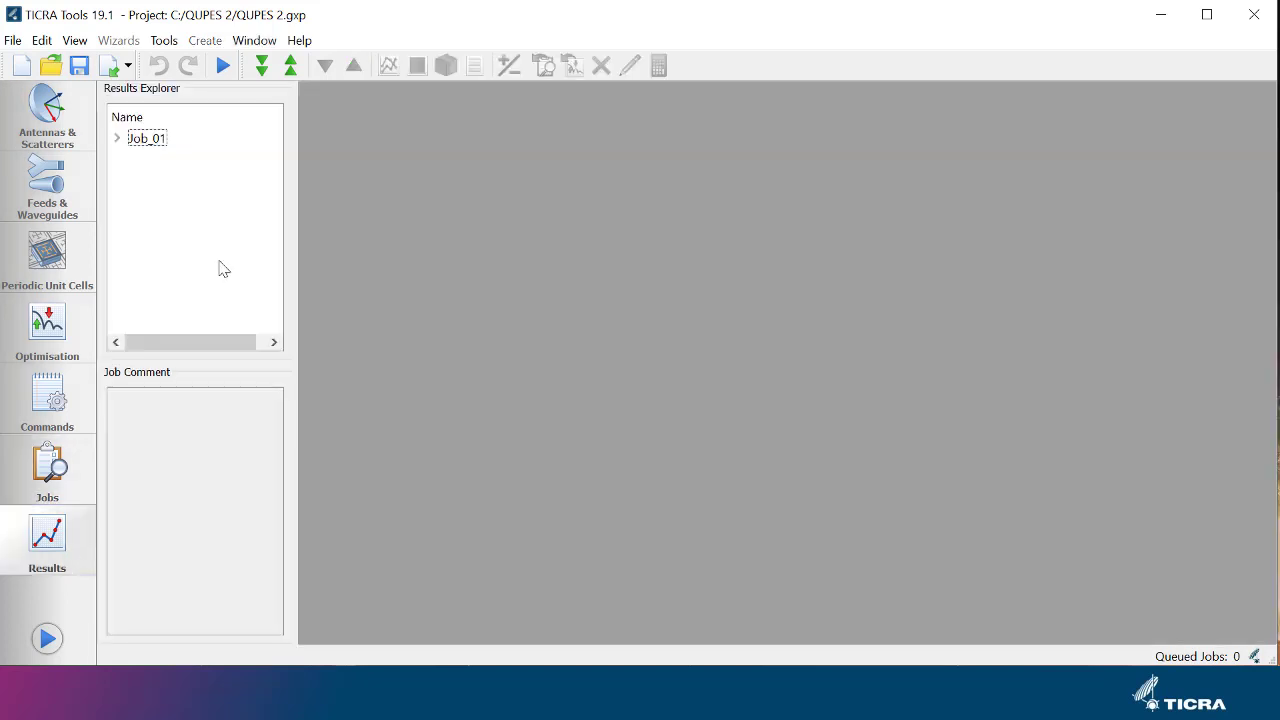
double_click(149, 138)
double_click(175, 158)
click(690, 504)
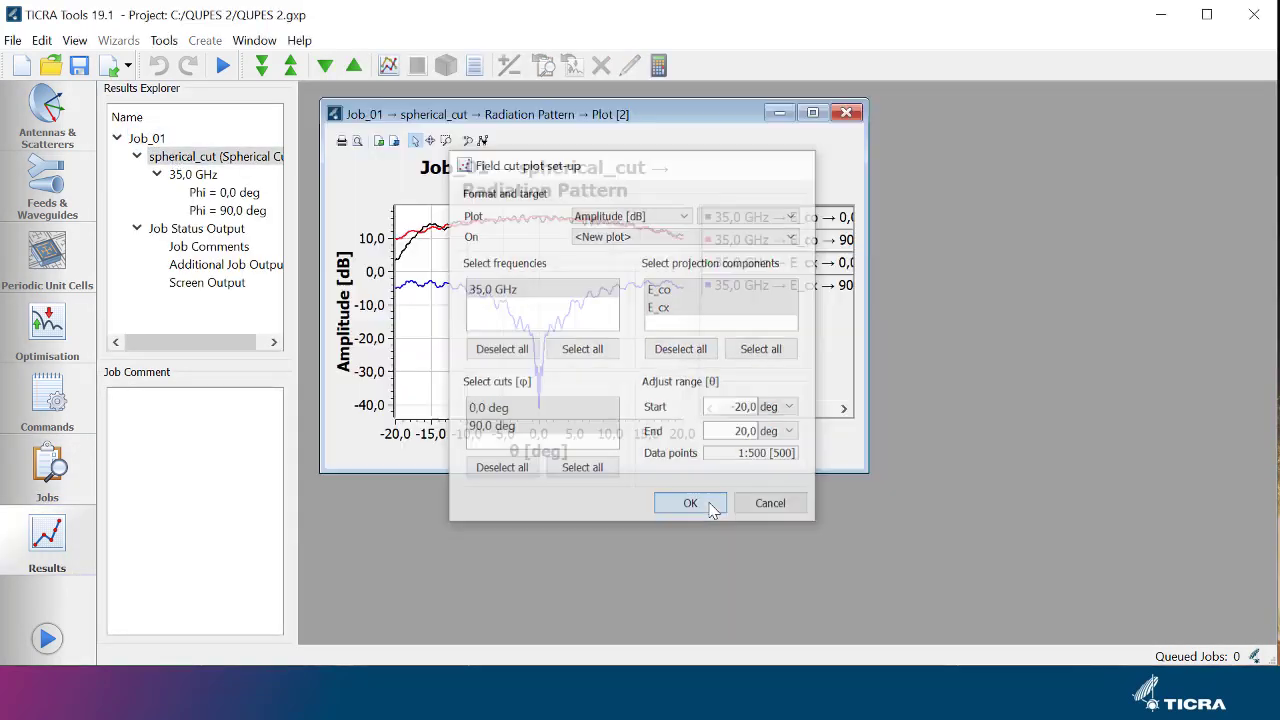
click(812, 113)
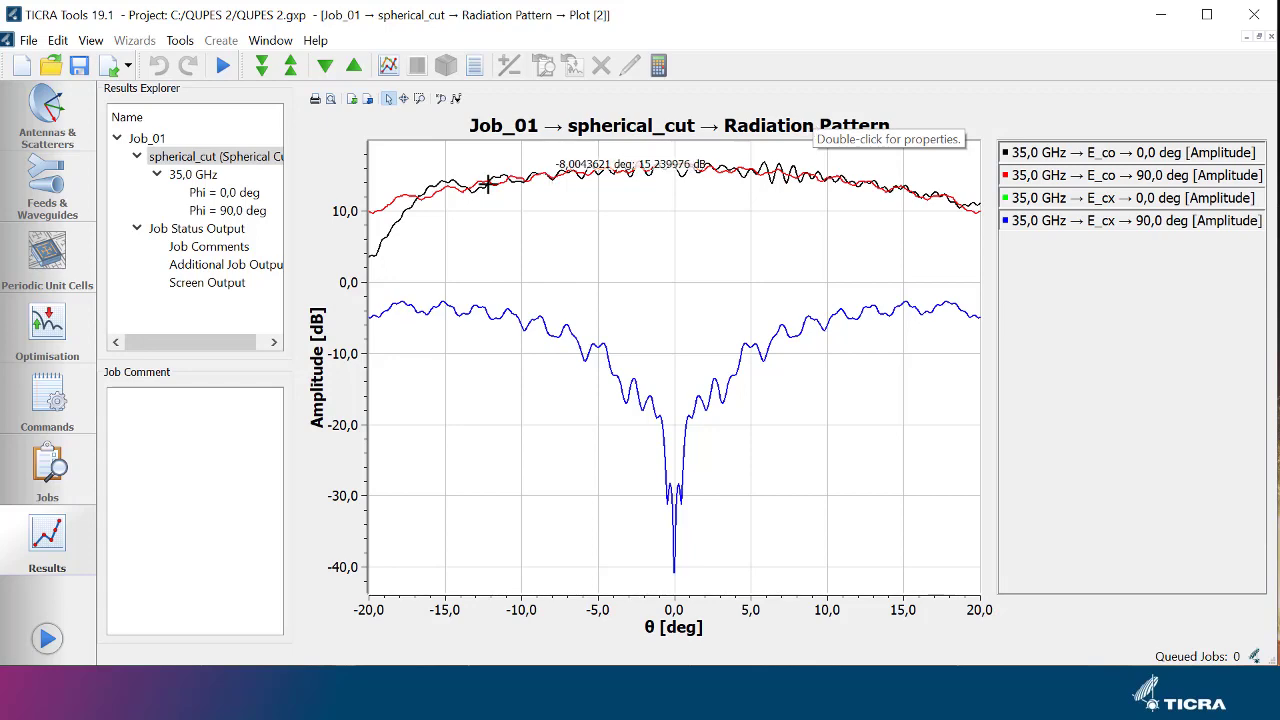
Step: Set up a Get Periodic Unit Cell Scattering Matrix Database command targeting periodic_unit_cell_rectangular_patch with the file name database.pdb
click(88, 272)
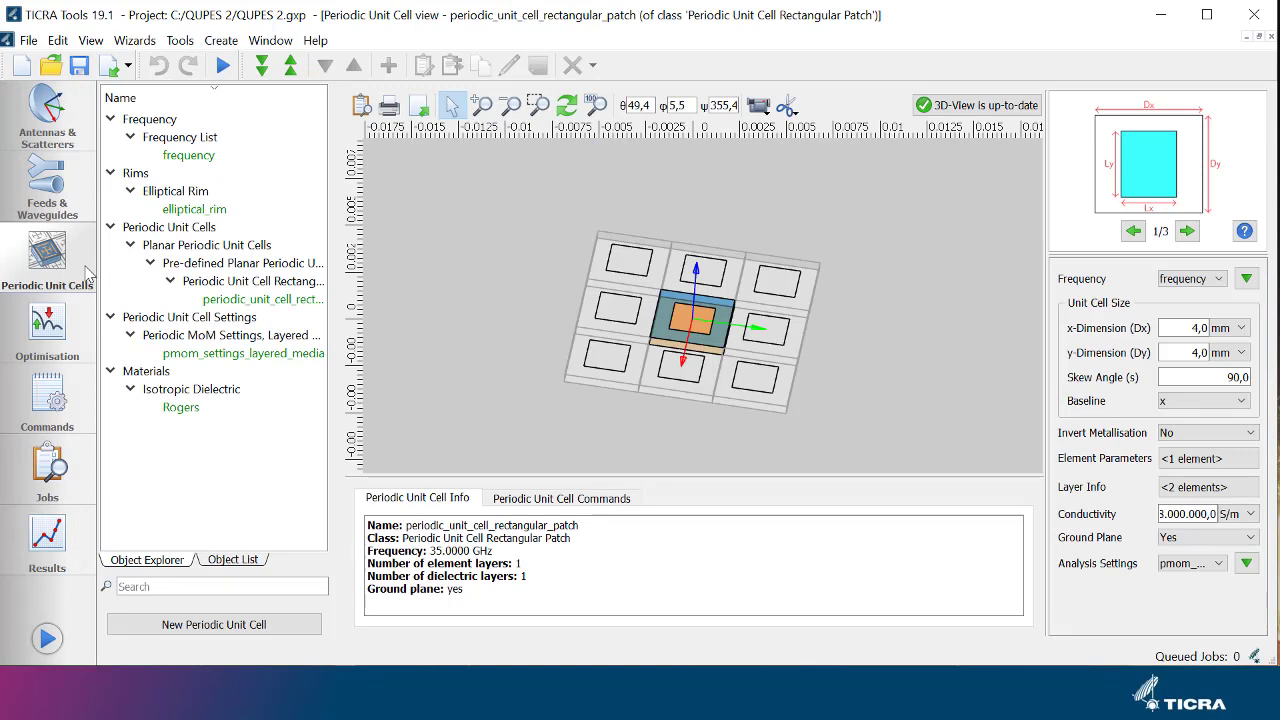
click(558, 498)
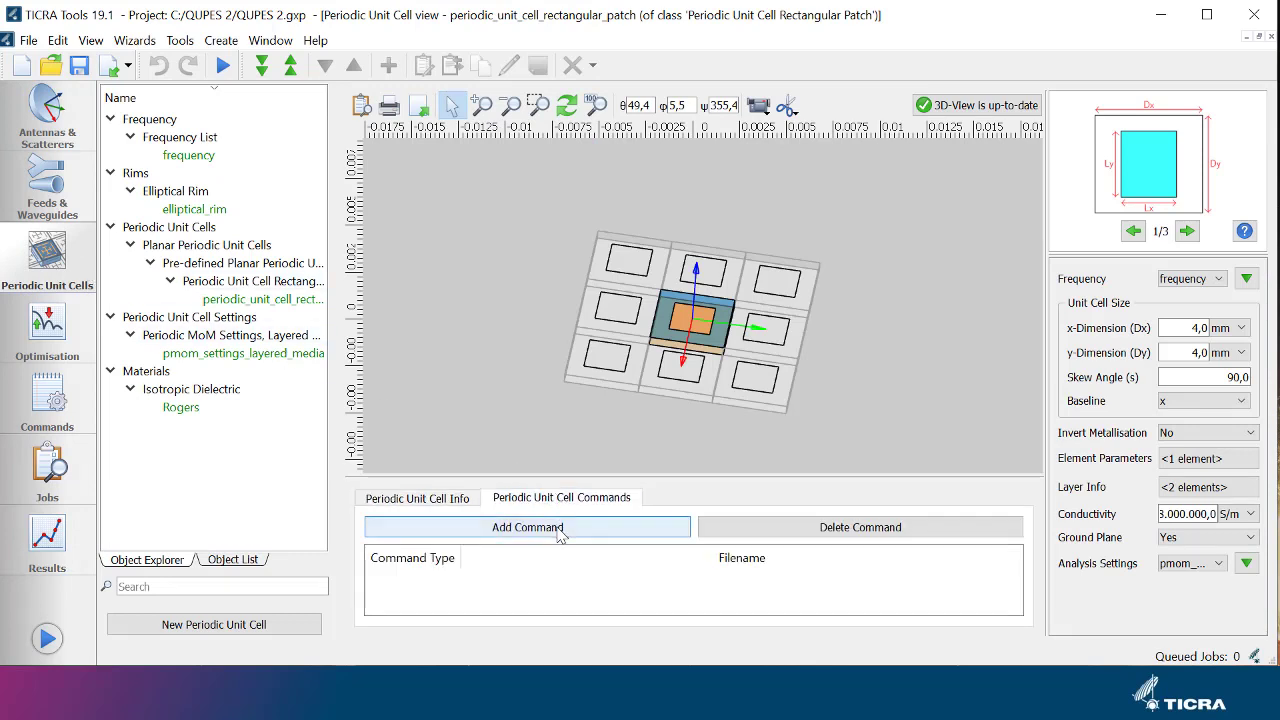
click(560, 532)
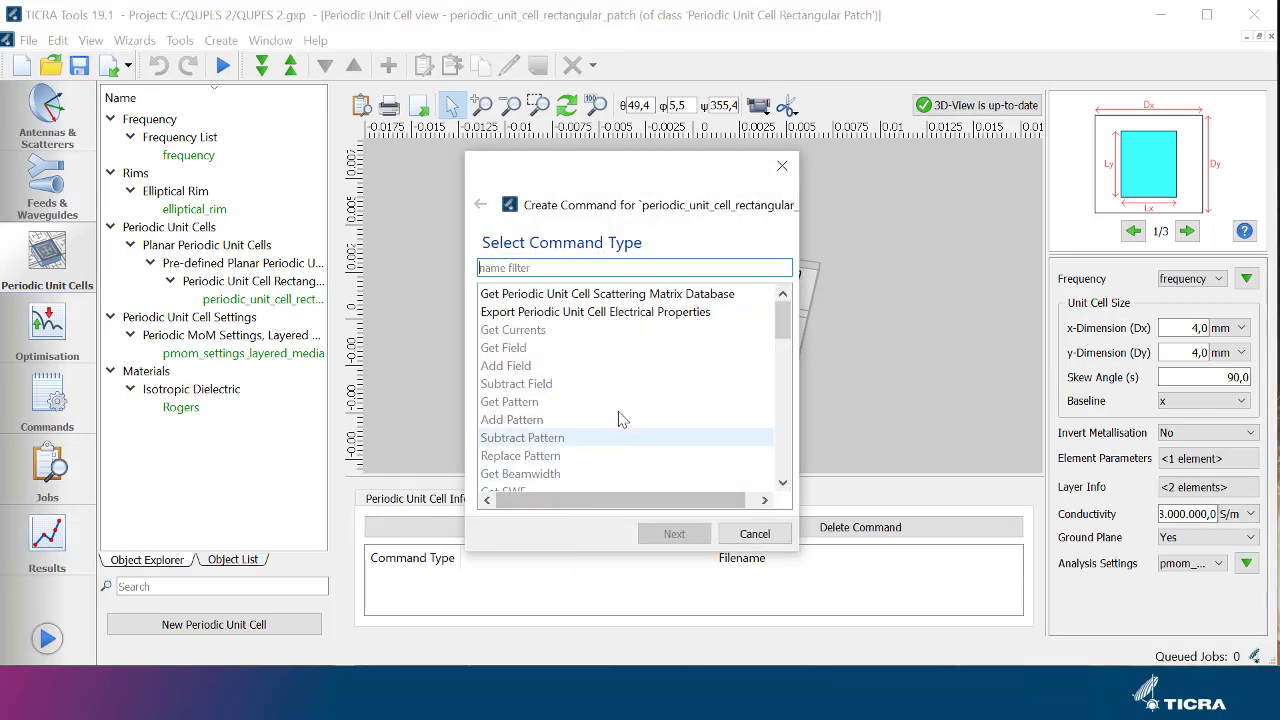
click(600, 294)
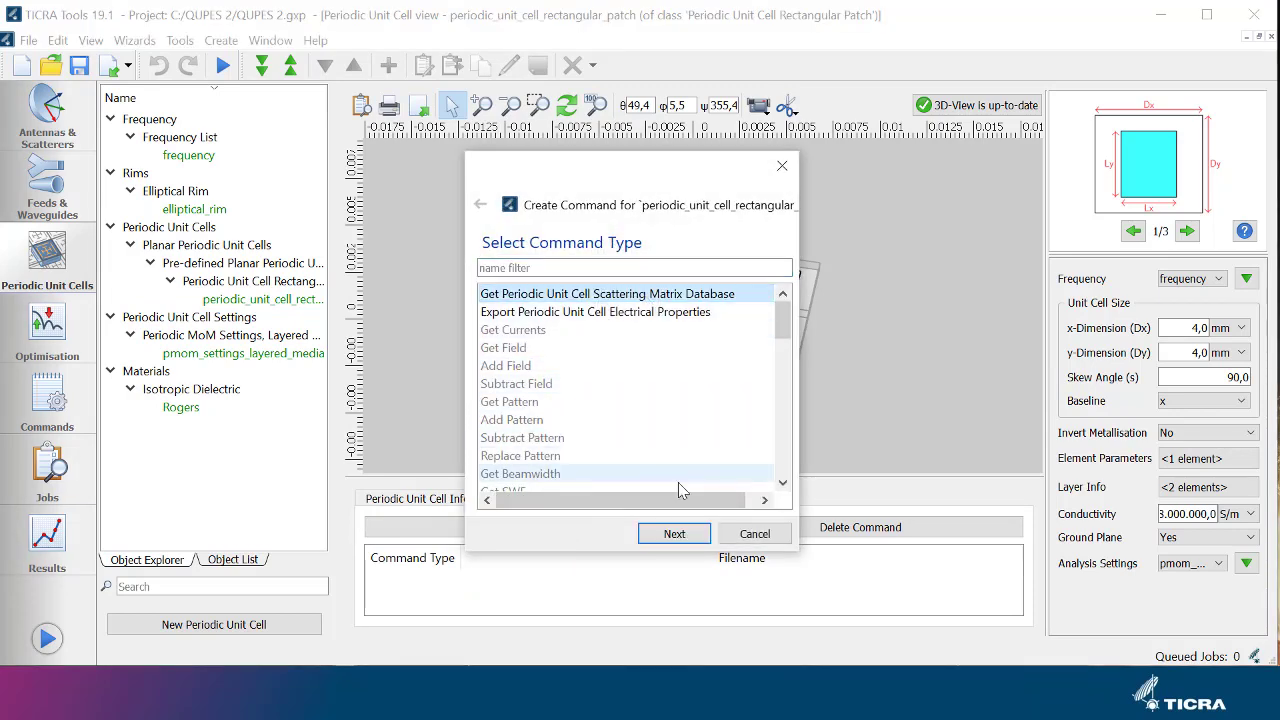
click(686, 534)
drag(640, 174, 474, 101)
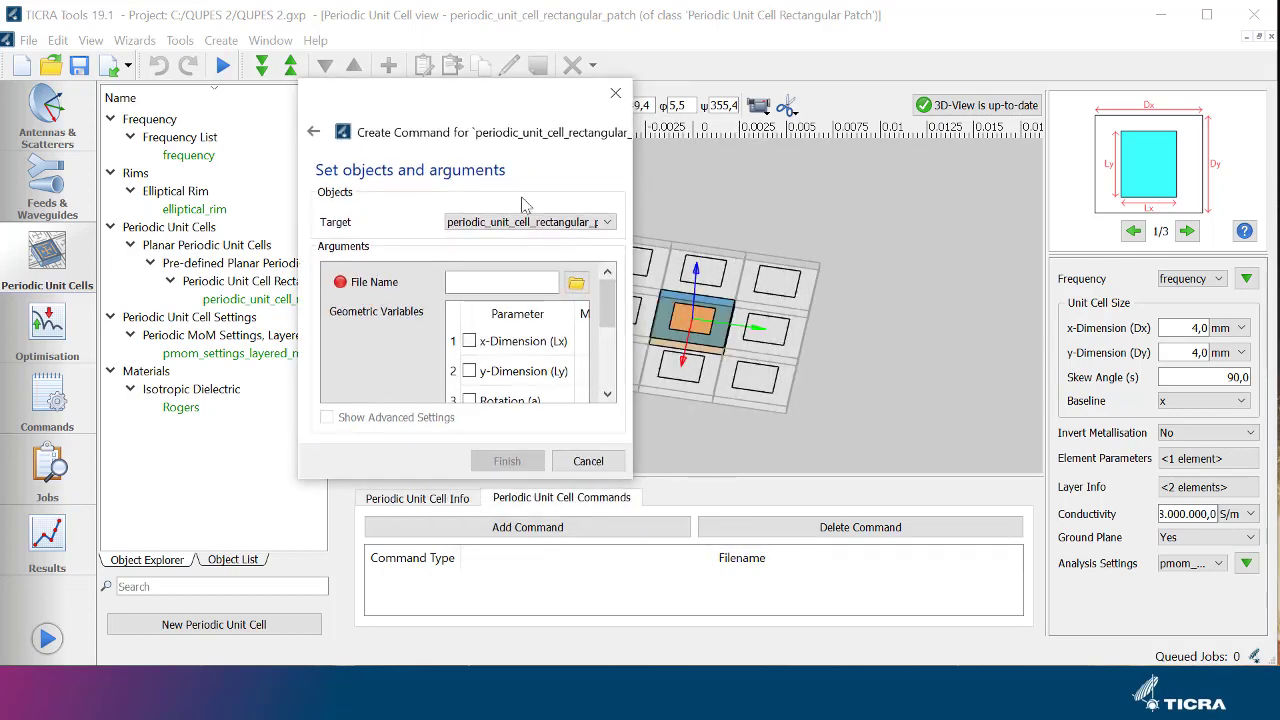
drag(631, 477, 971, 651)
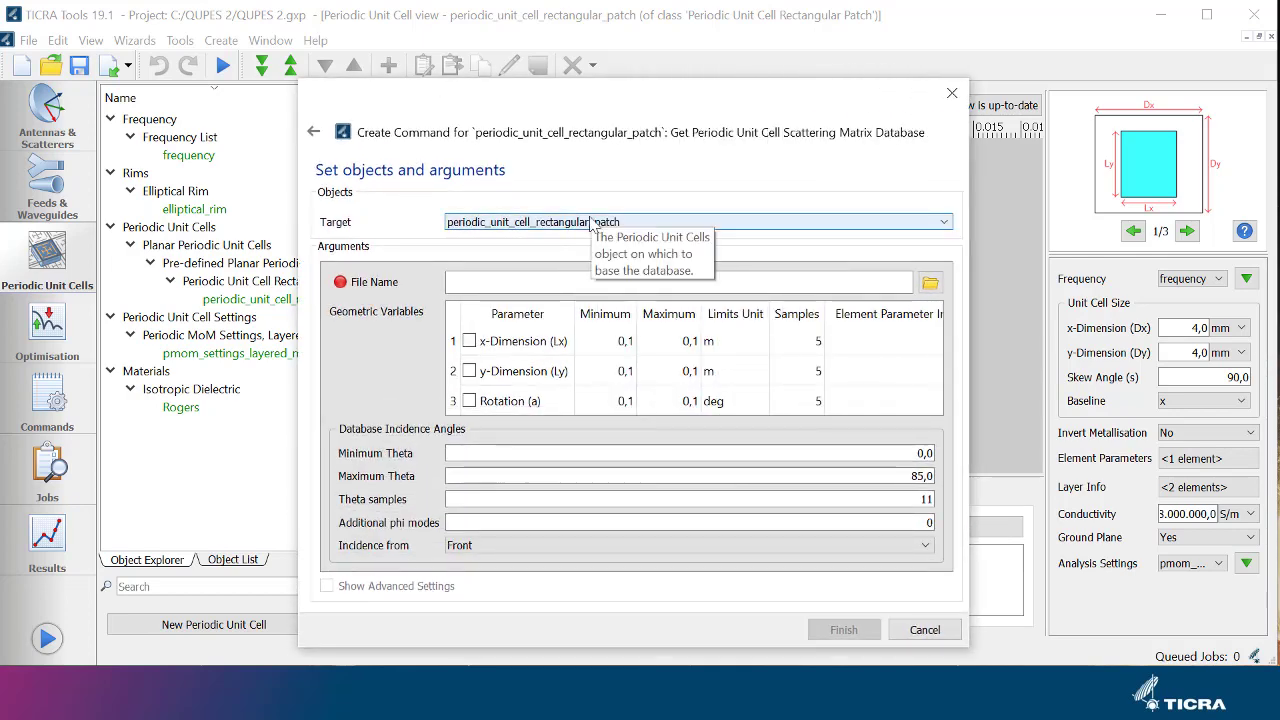
click(503, 224)
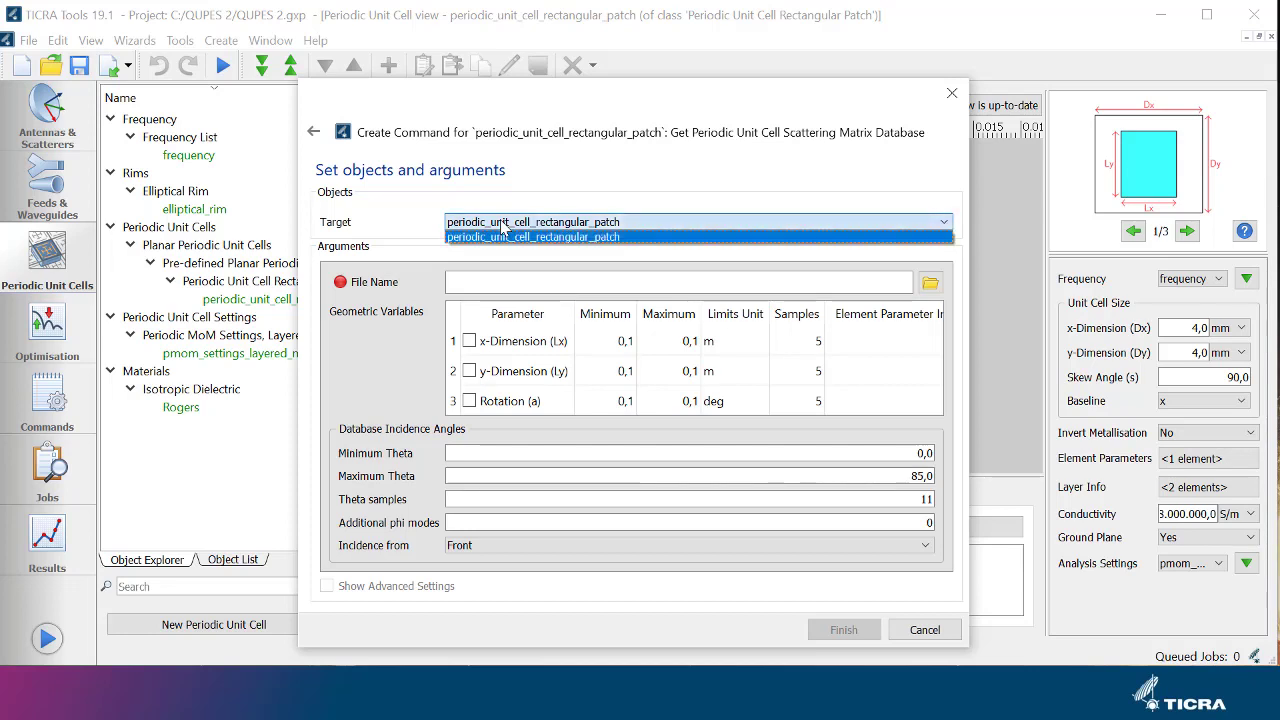
click(503, 236)
click(527, 281)
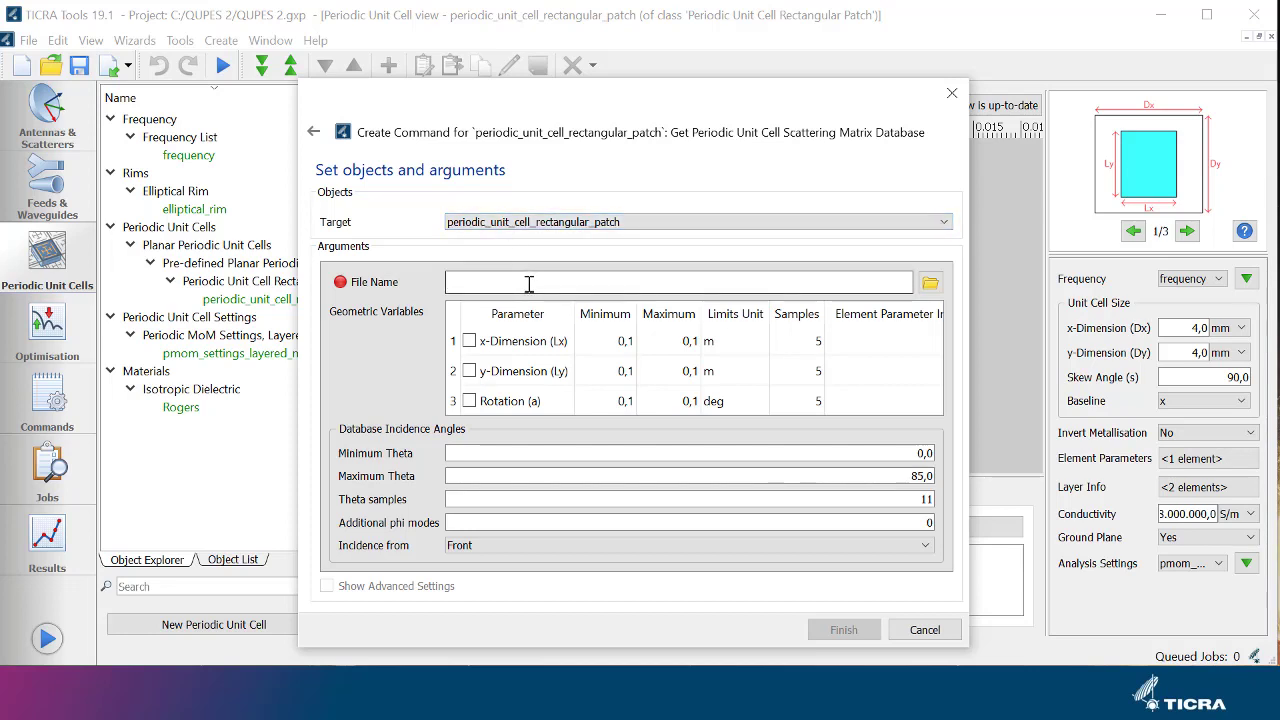
text(database.pdb)
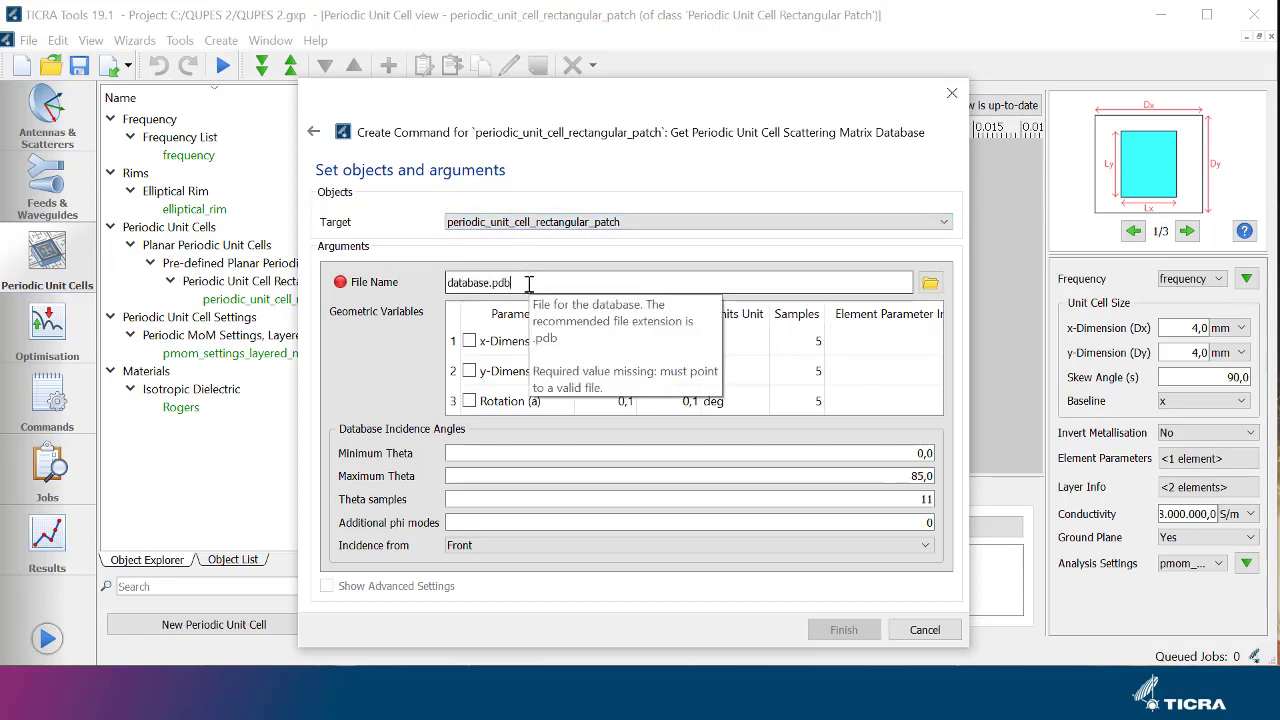
Step: Include x-Dimension (Lx) as a geometric variable of the database, with limits from 0,5 to 3,8 mm
click(471, 341)
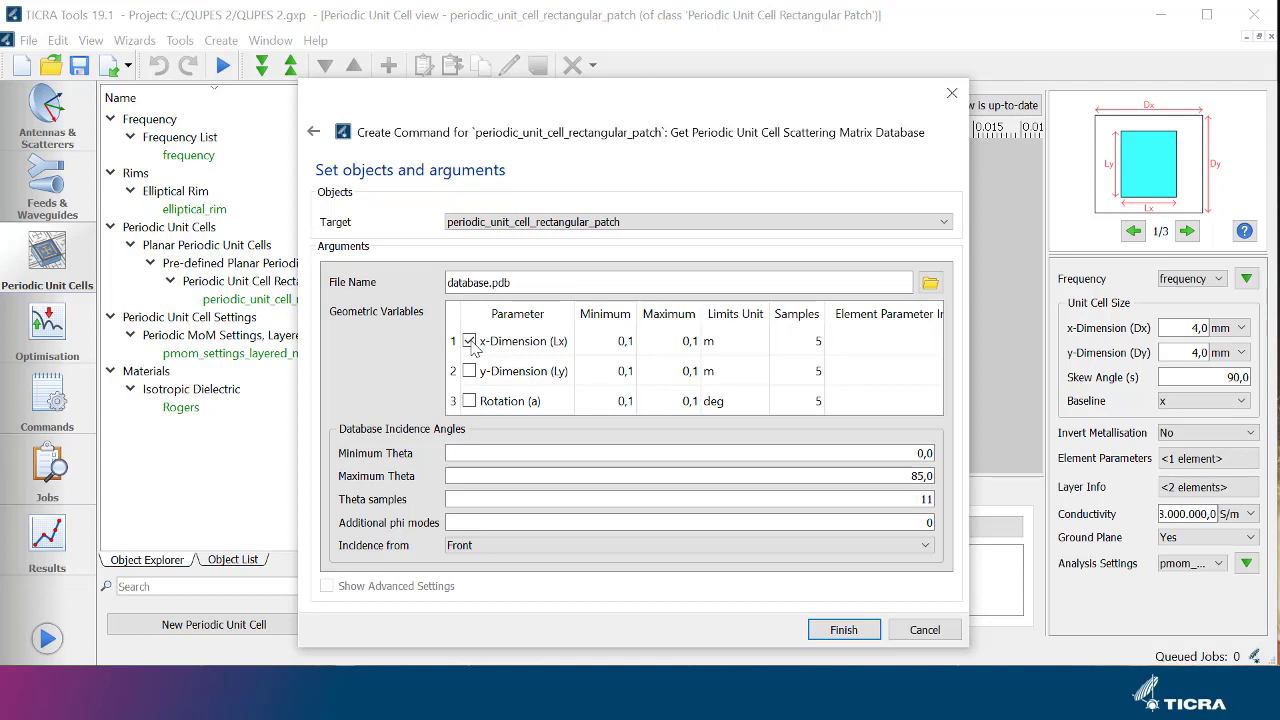
click(603, 344)
double_click(603, 344)
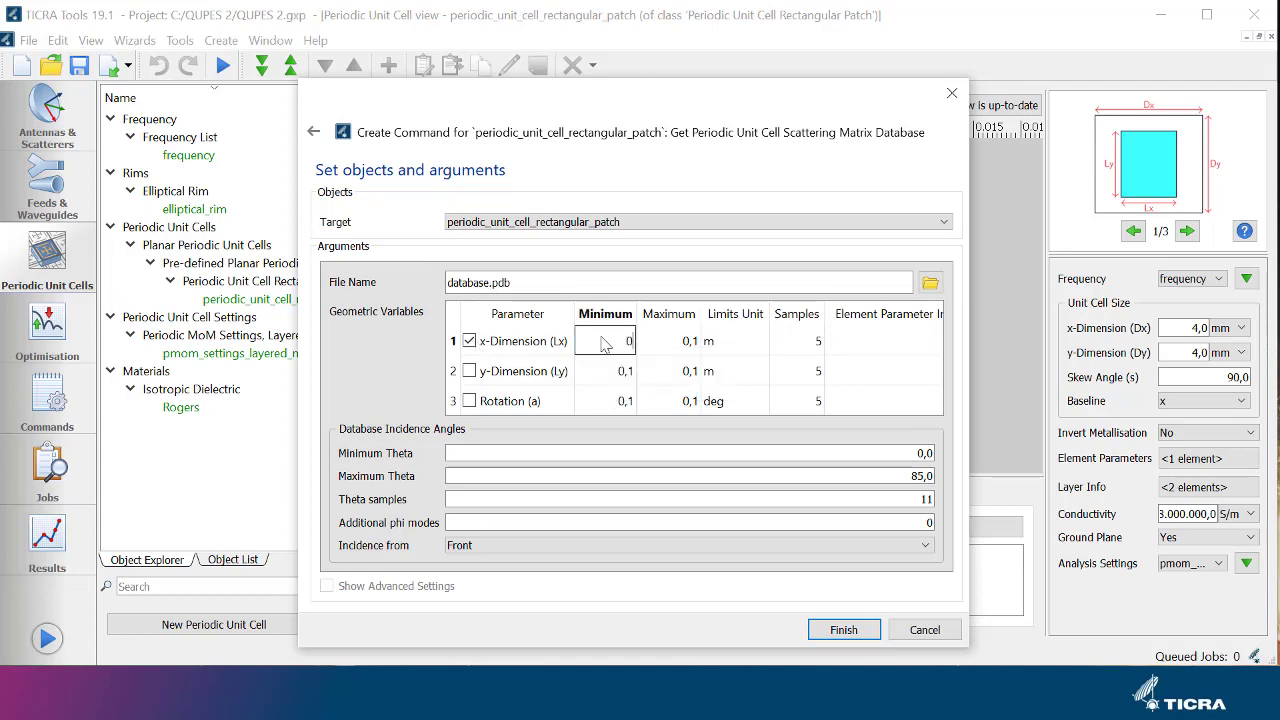
key(BackSpace)
text(5)
key(Tab)
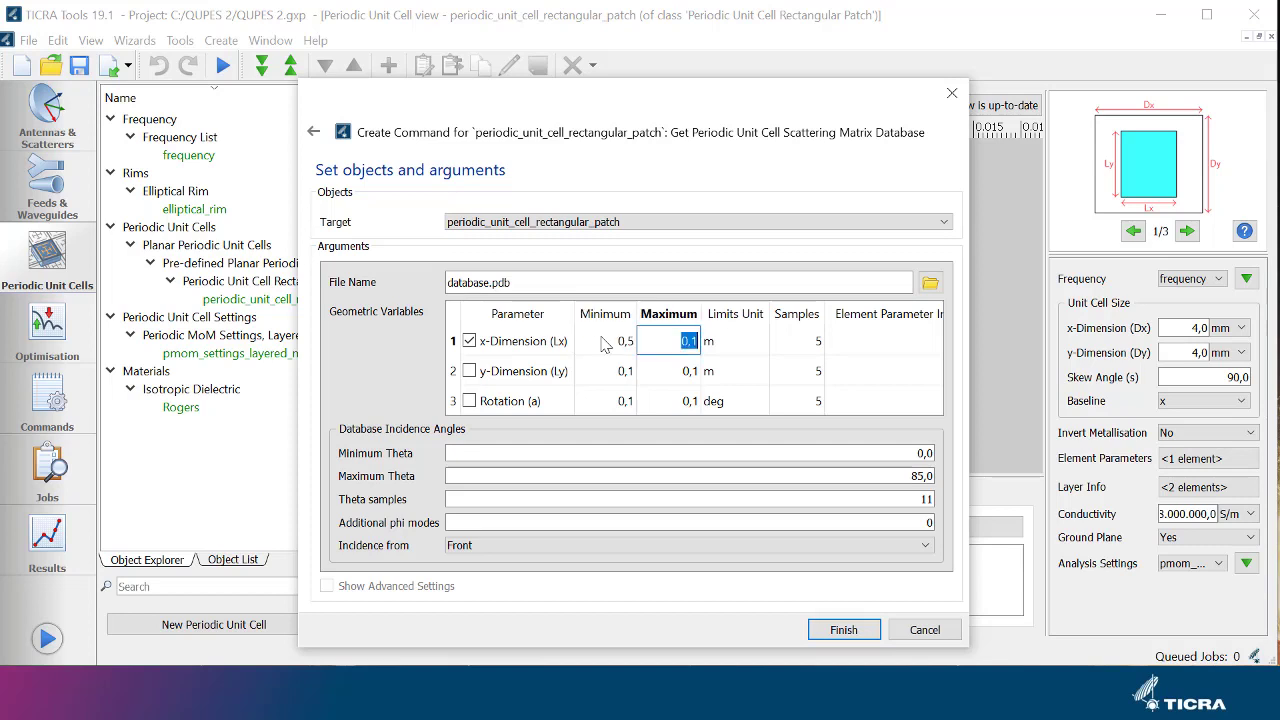
text(3,8)
key(Tab)
key(alt+Down)
key(Down)
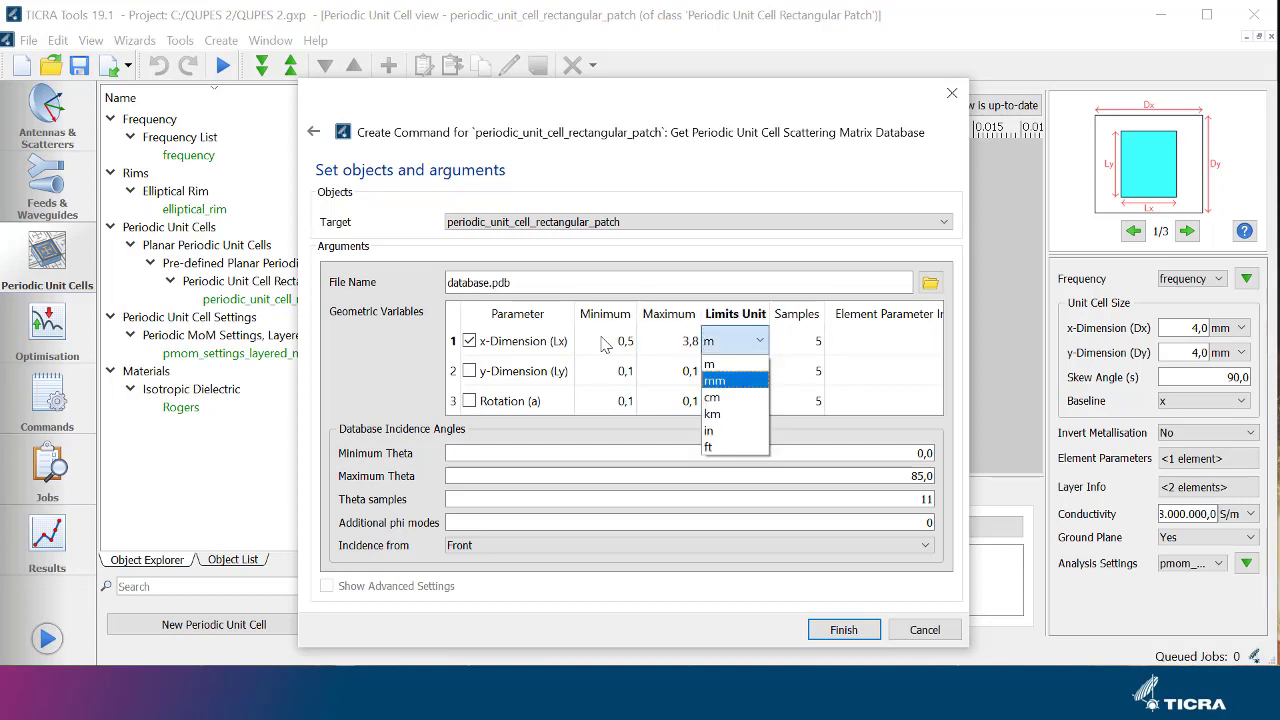
key(Return)
key(Tab)
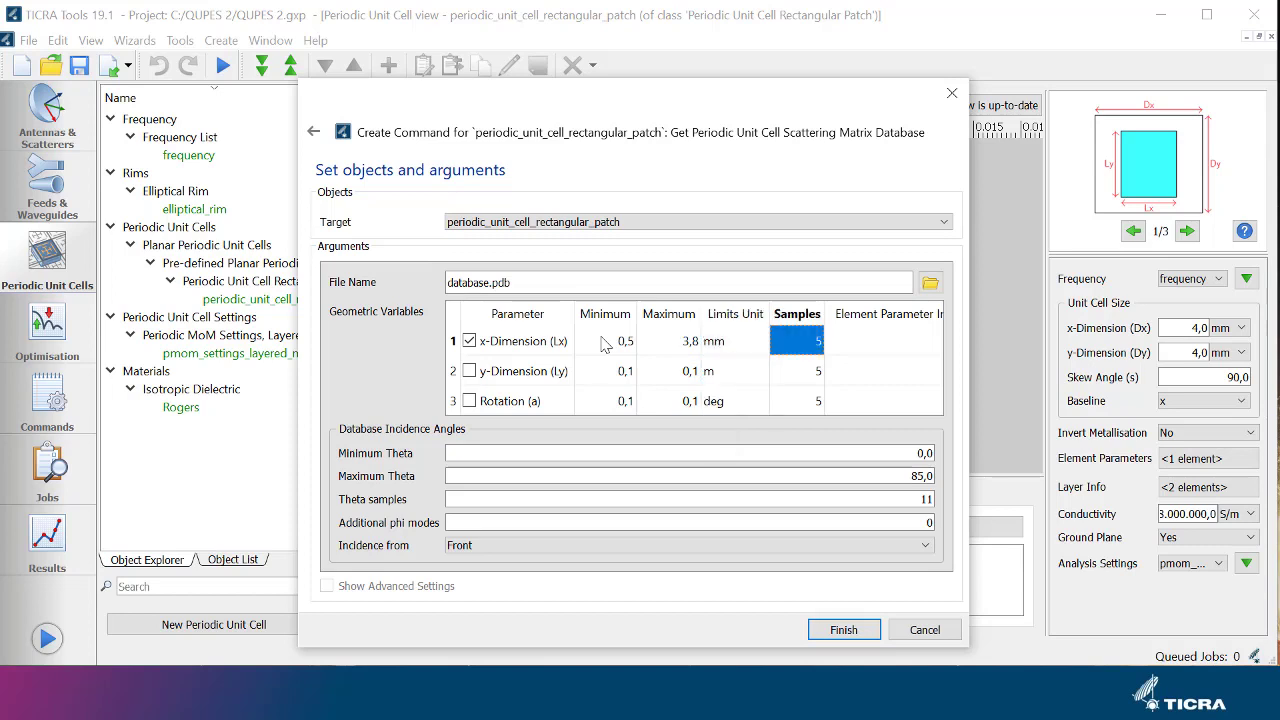
Step: Set the Lx samples to 50 and finish creating the scattering matrix database command
text(50)
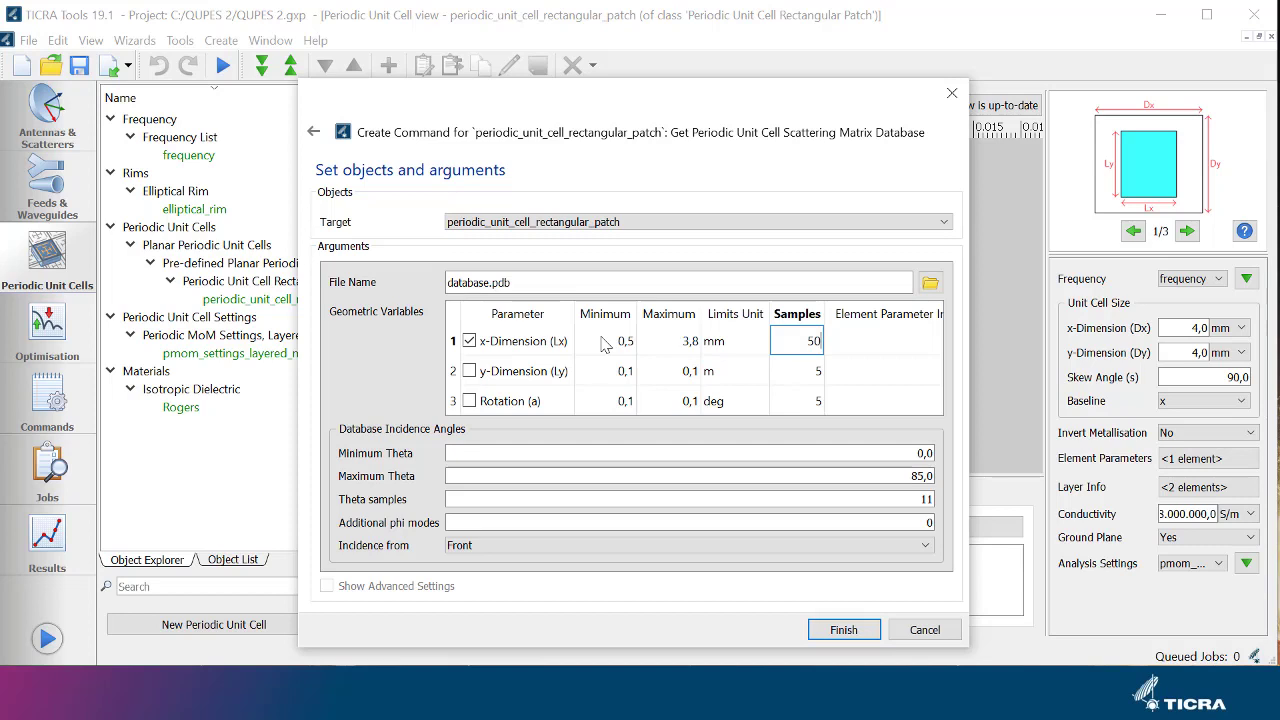
key(Tab)
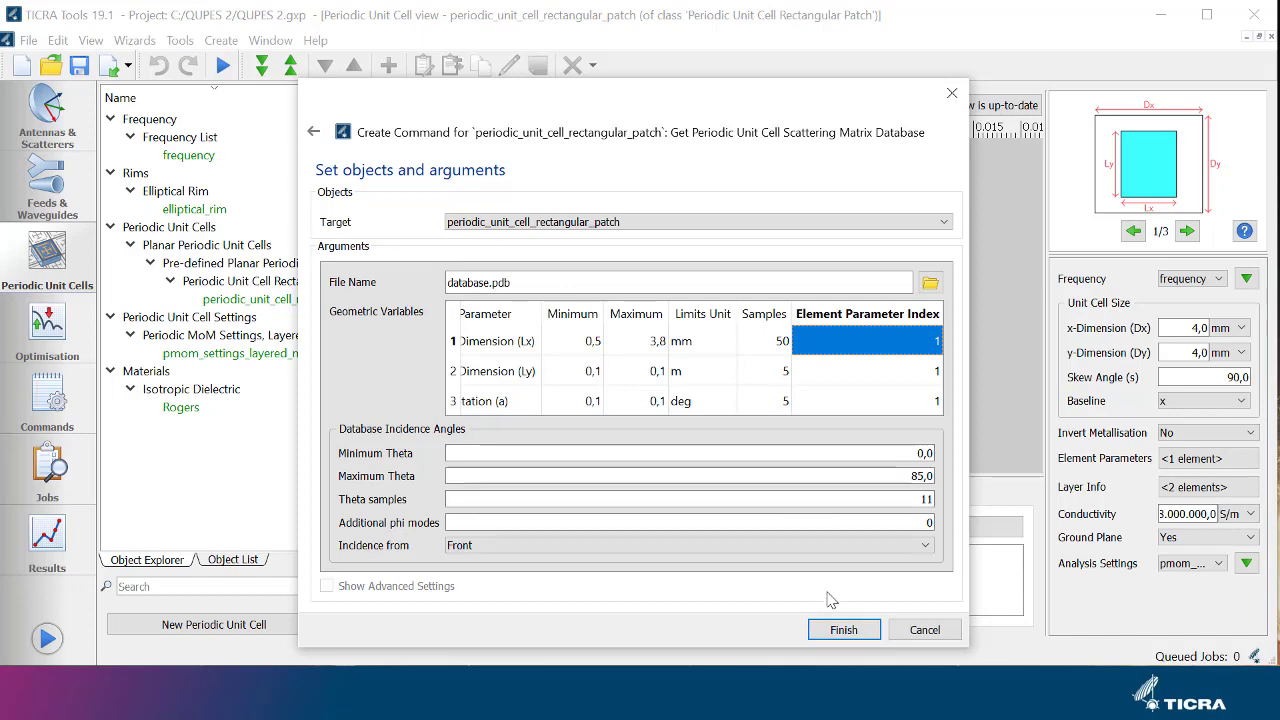
click(843, 629)
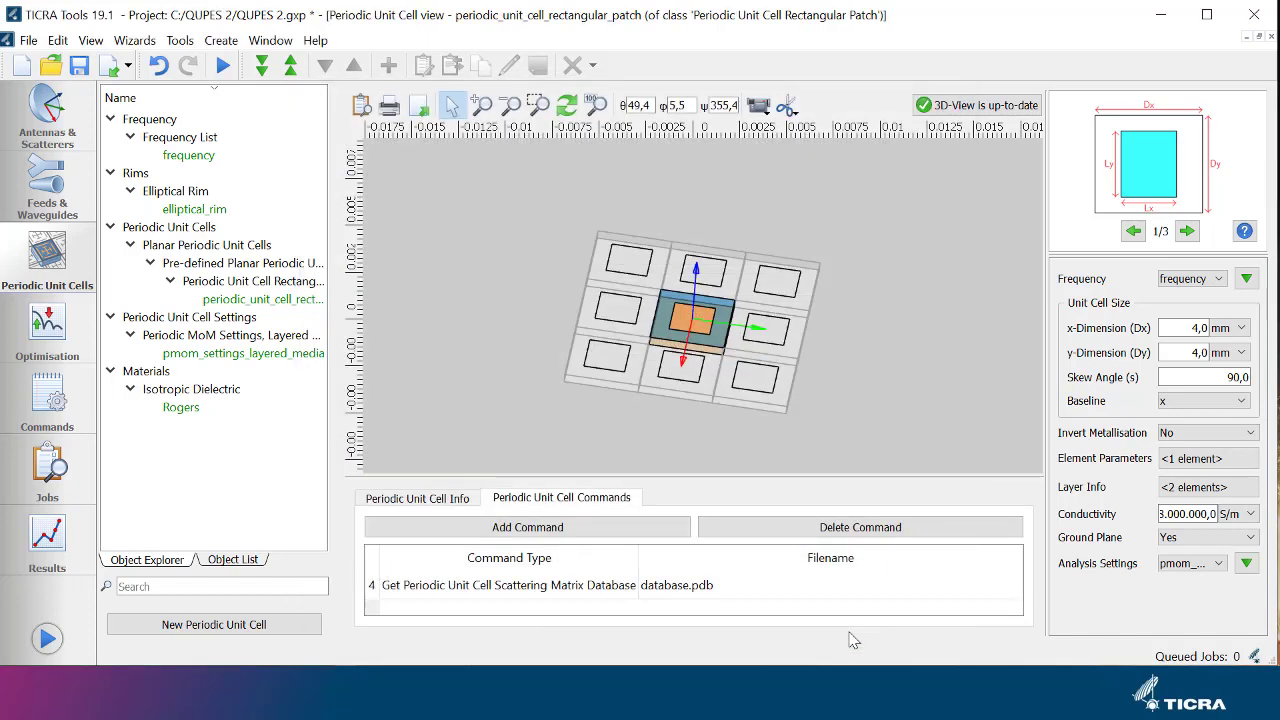
Step: Create a new optimisation manager for the project
click(62, 344)
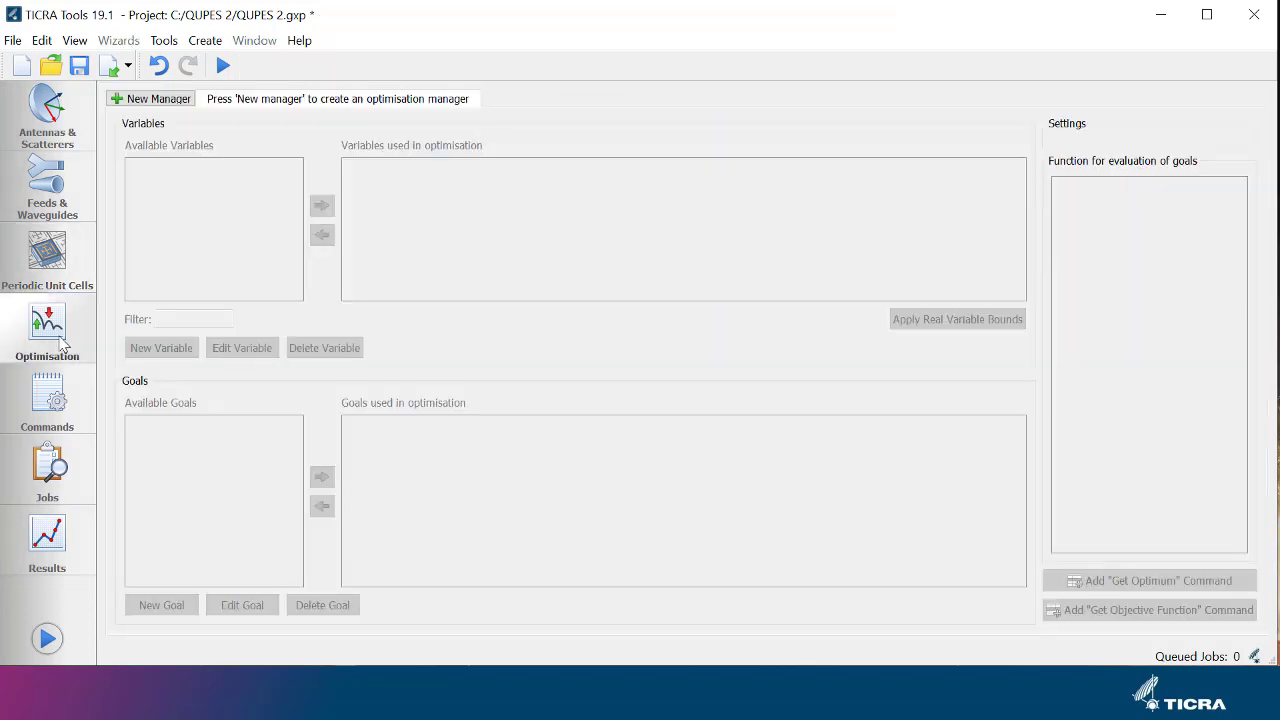
click(150, 99)
click(605, 365)
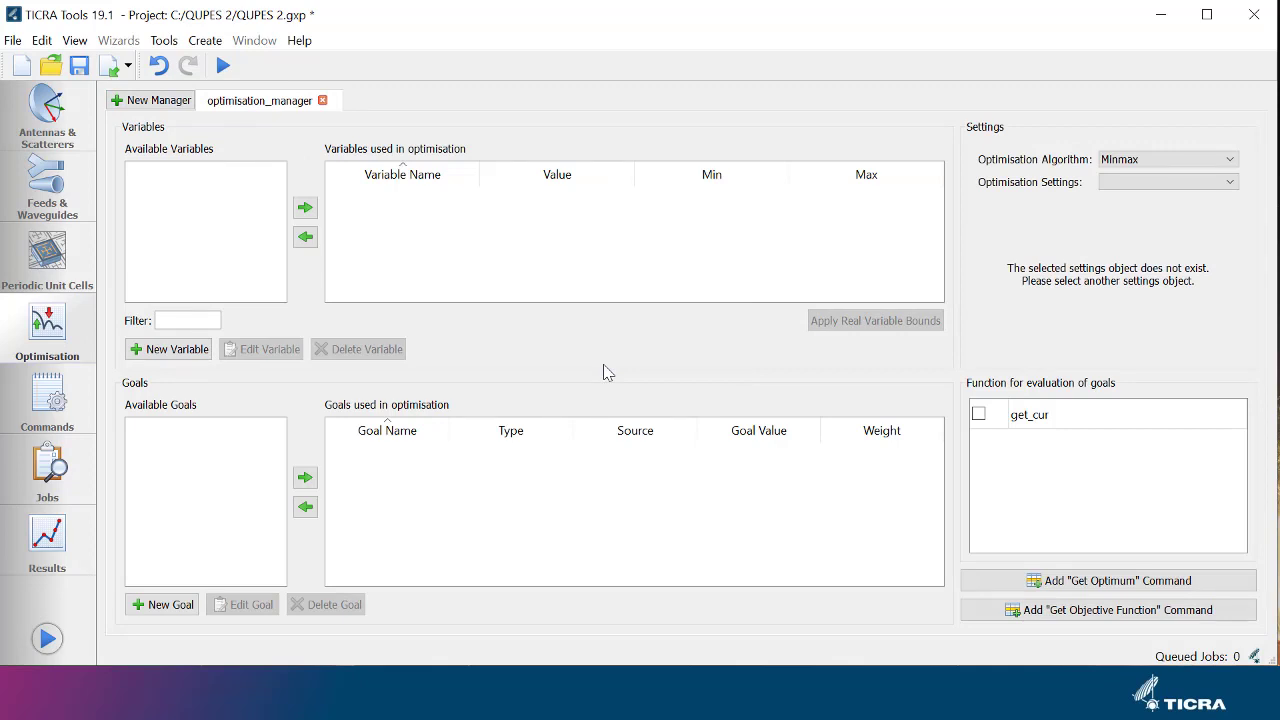
Step: Create a Bulk Optimisation Variables, Quasi-Periodic Surfaces variable with reflectarray as its target scatterer
click(193, 359)
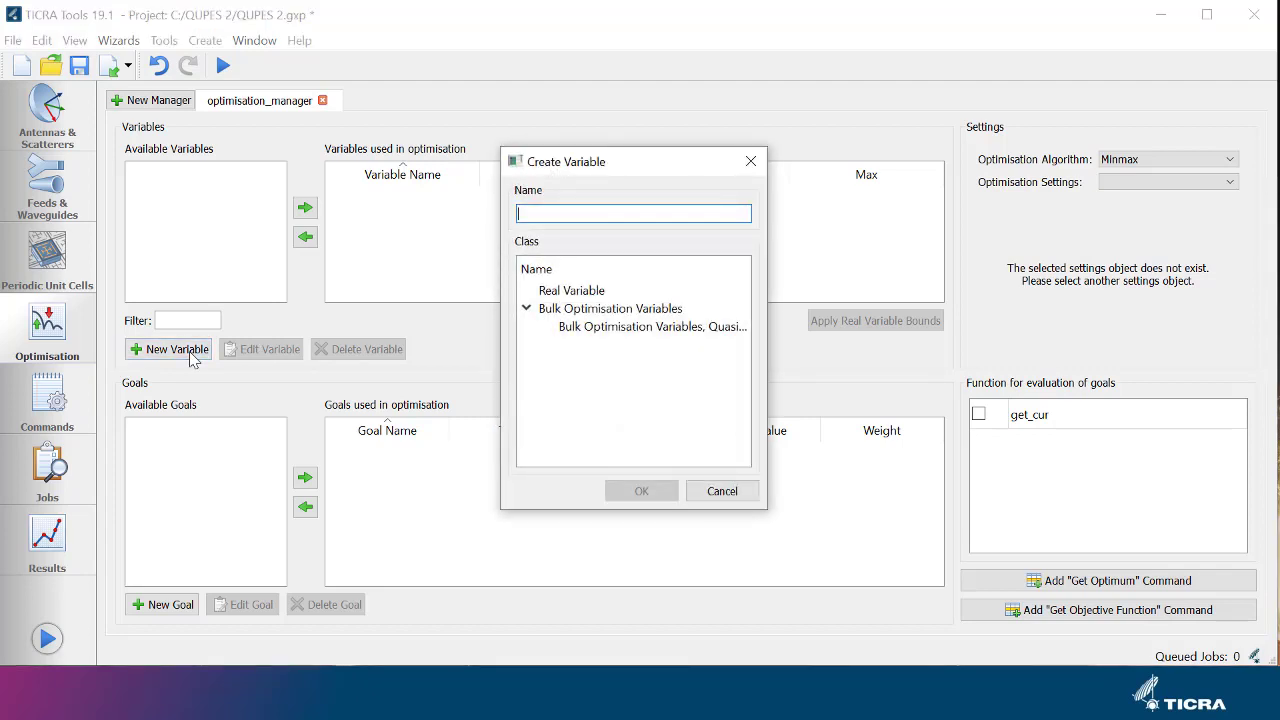
click(647, 330)
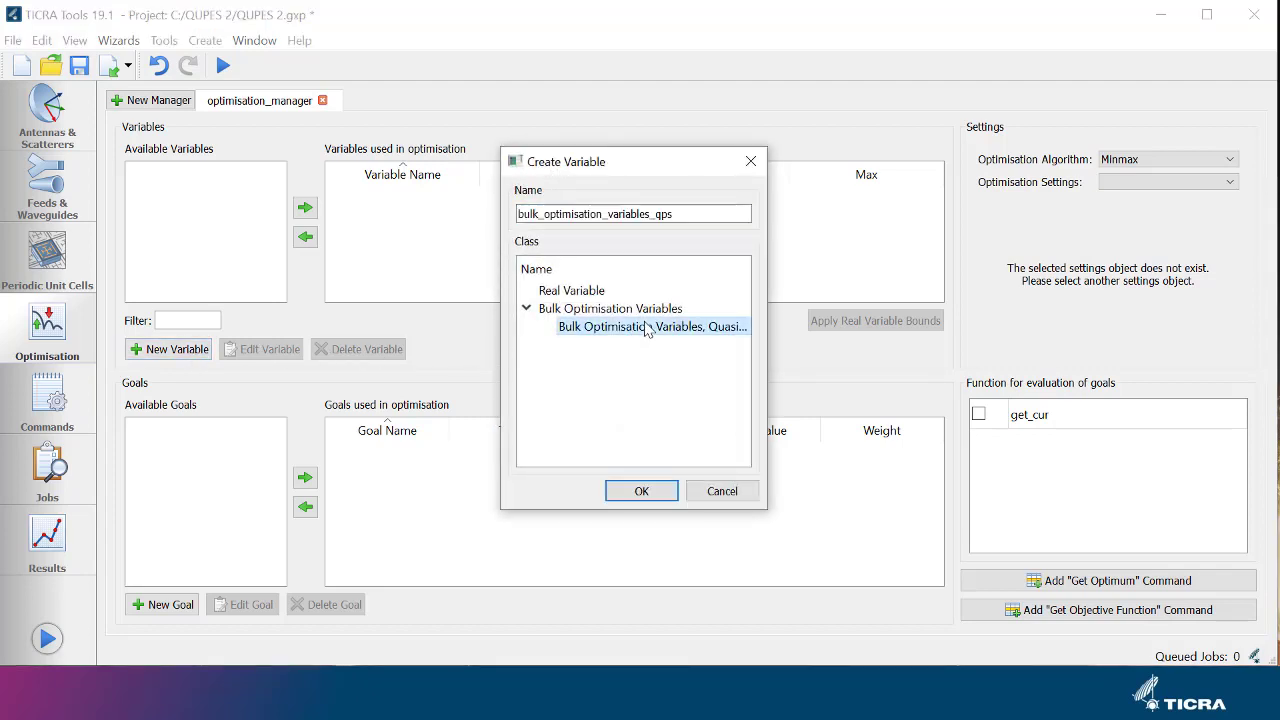
click(665, 489)
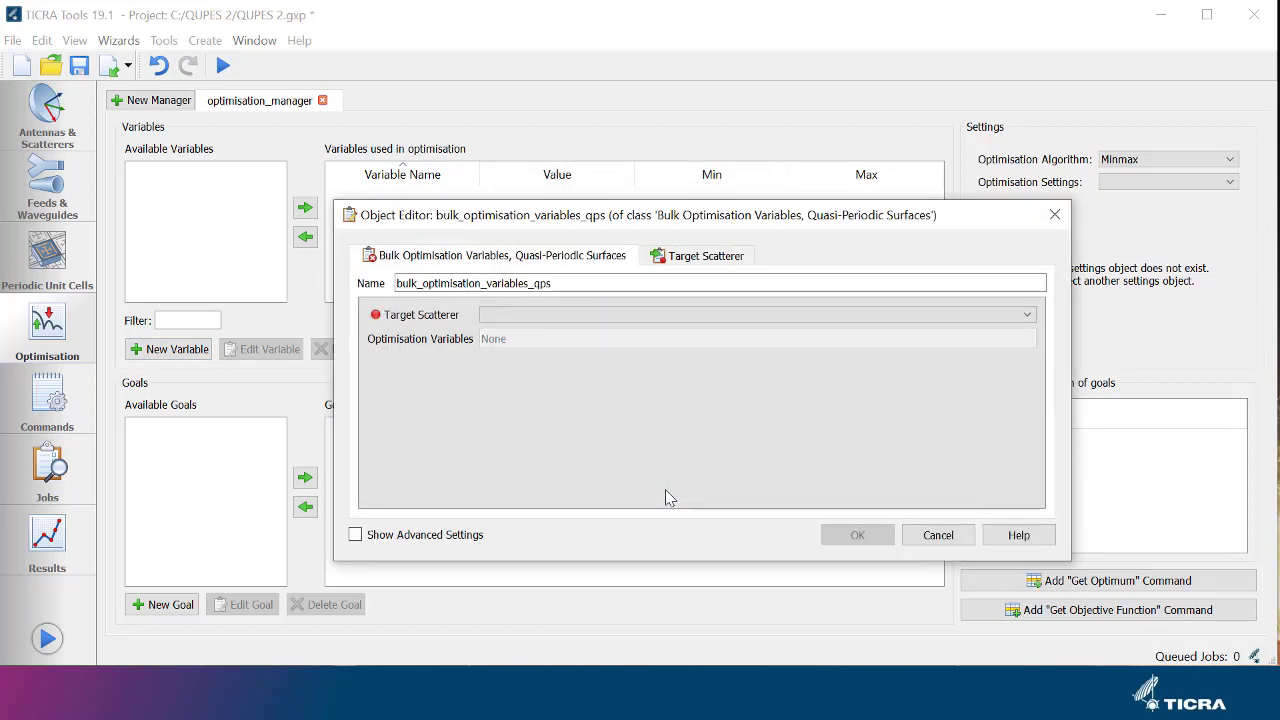
click(551, 316)
click(553, 330)
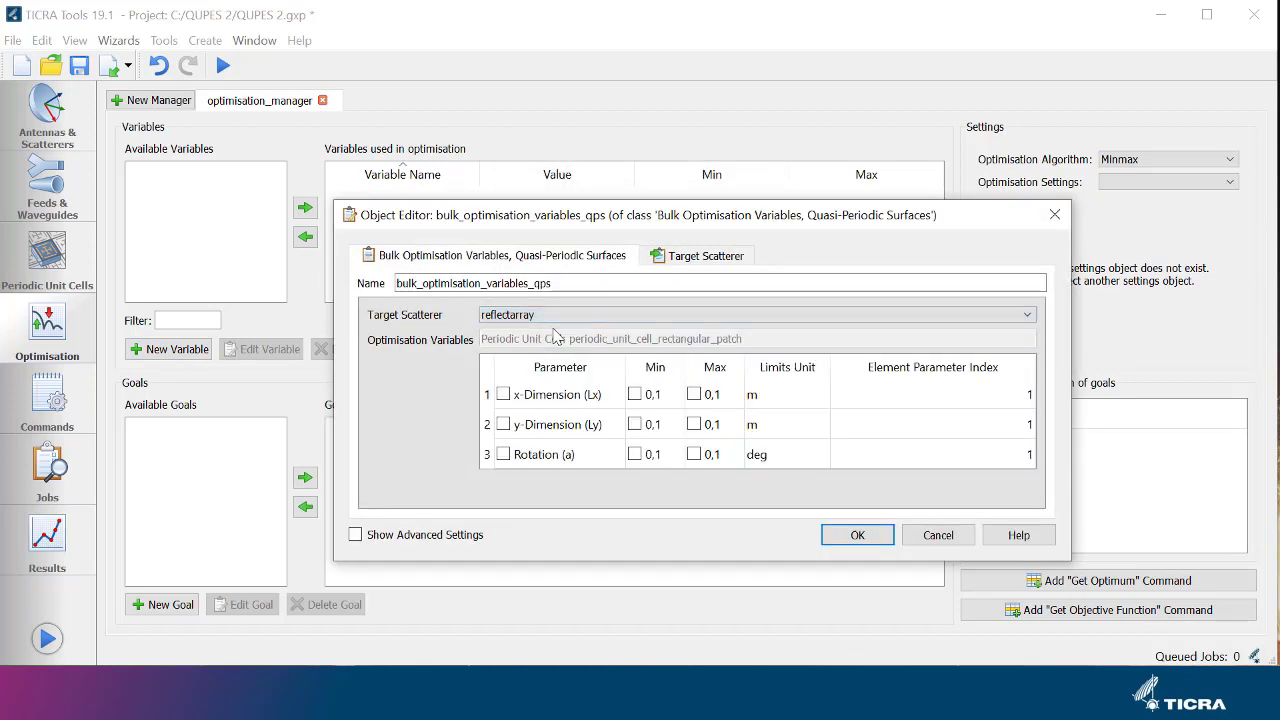
Step: Include x-Dimension (Lx) as an optimisation variable with a minimum of 0,5 and a maximum of 3,8
click(505, 395)
double_click(668, 396)
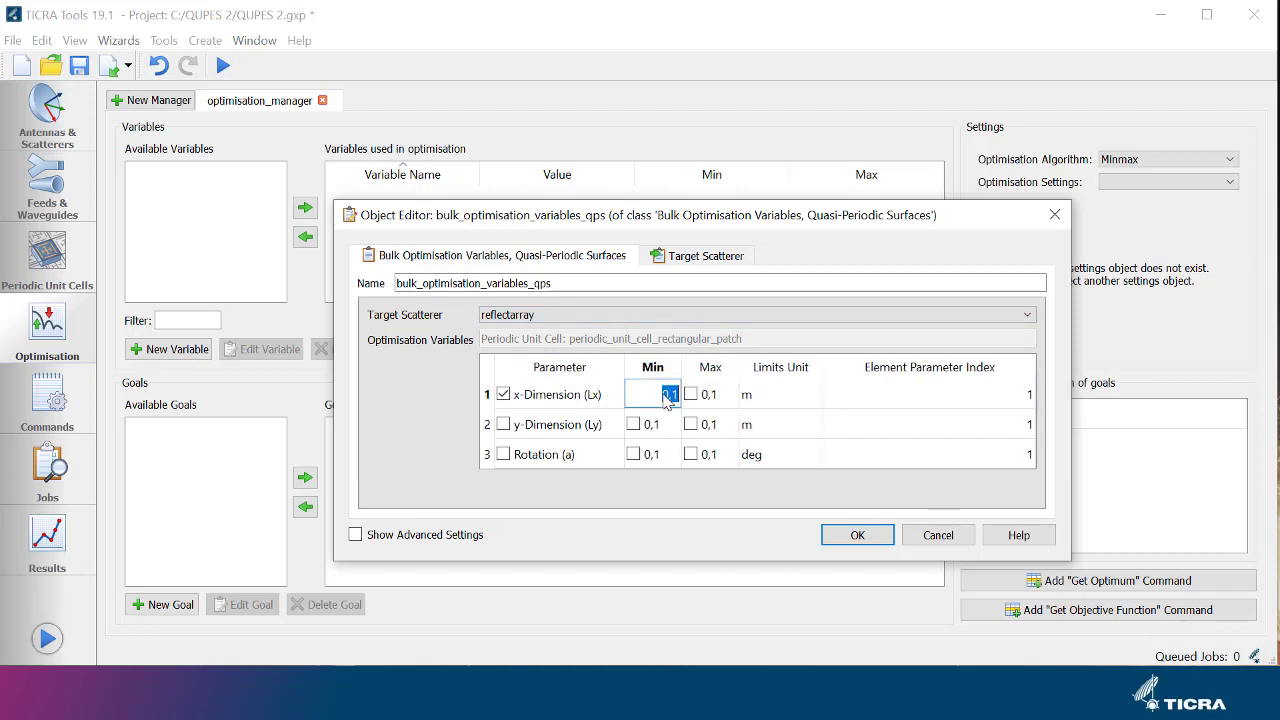
text(0,5)
key(Return)
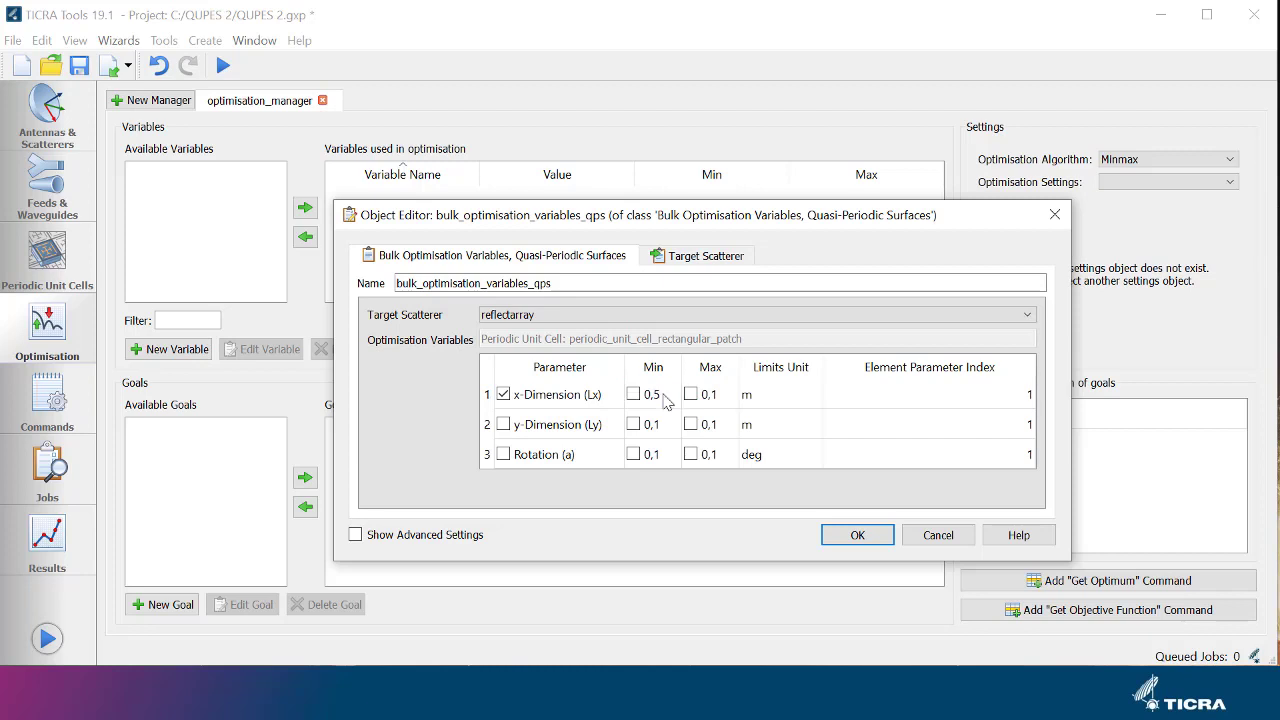
double_click(716, 398)
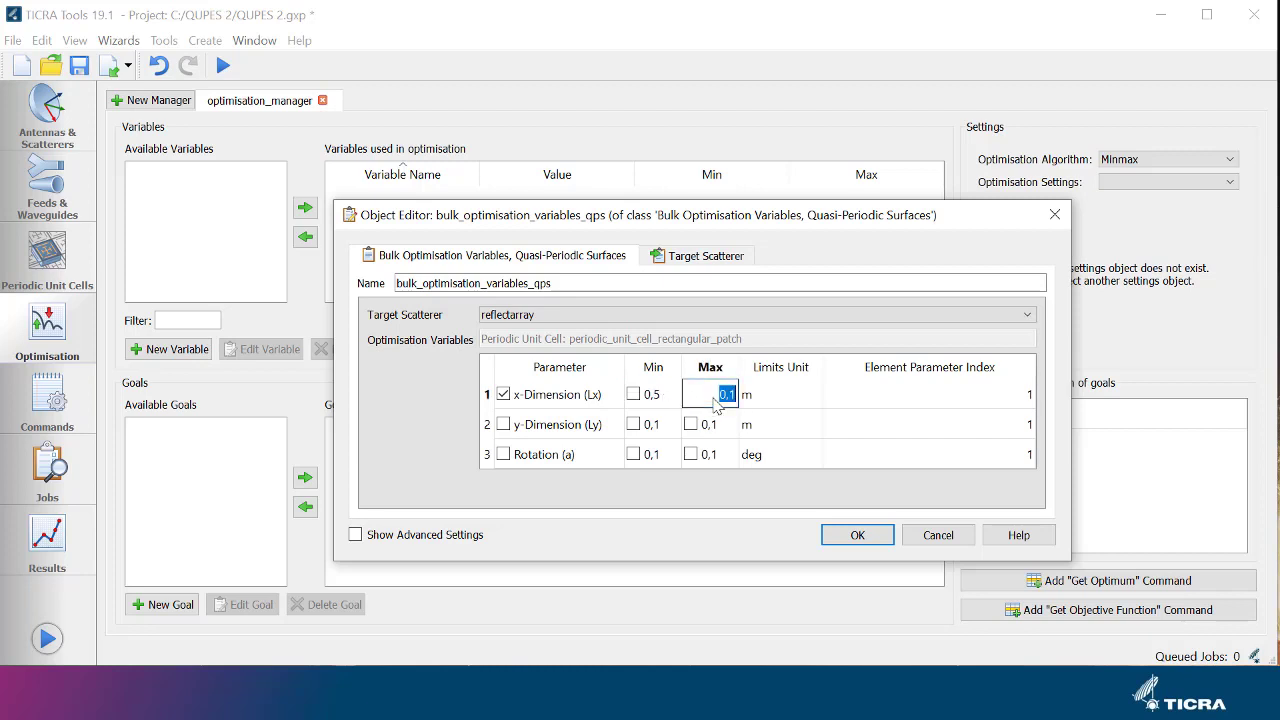
text(3,8)
Step: Activate both x-Dimension (Lx) limits in mm and add the finished bulk variable to the variables used in optimisation
click(690, 395)
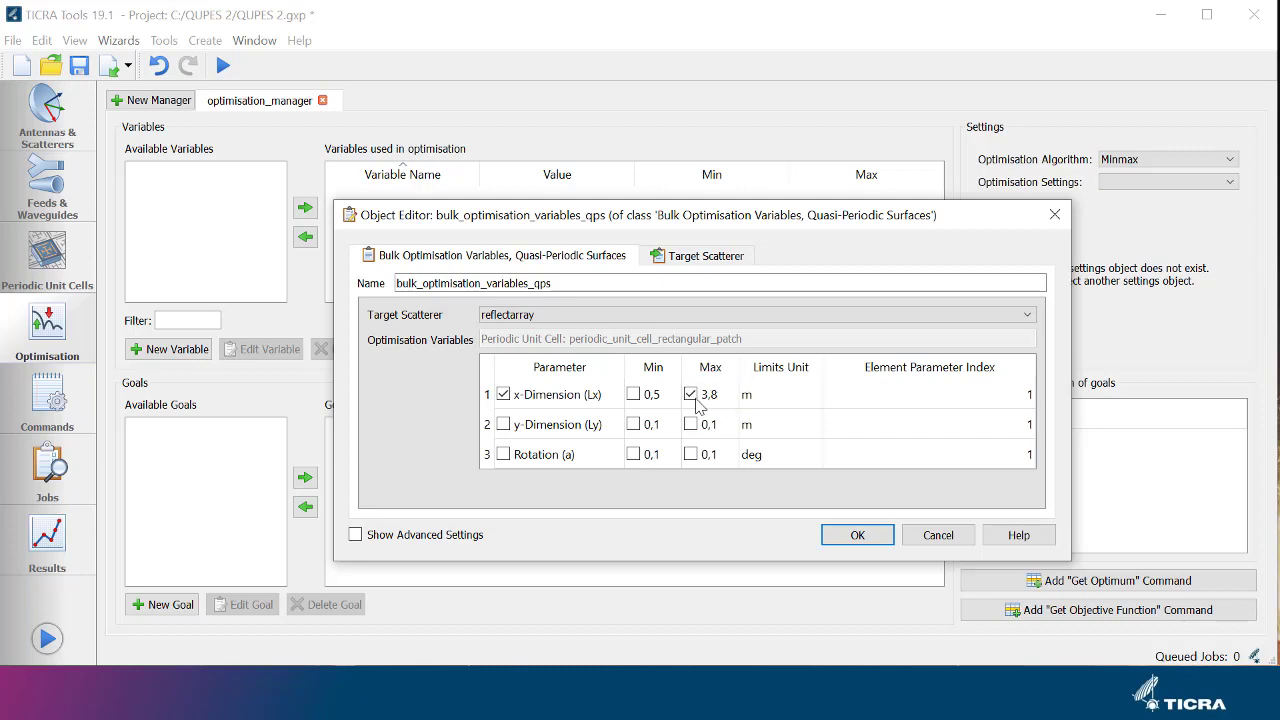
click(633, 395)
click(777, 395)
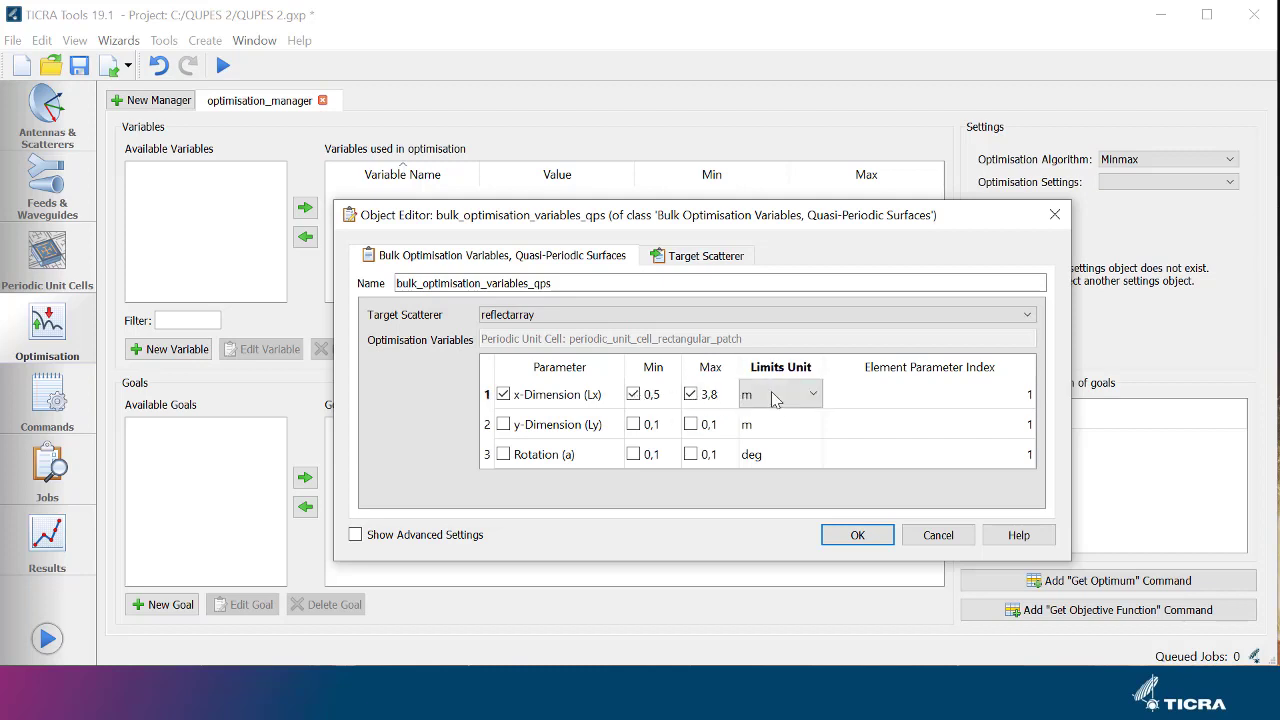
click(777, 395)
click(770, 428)
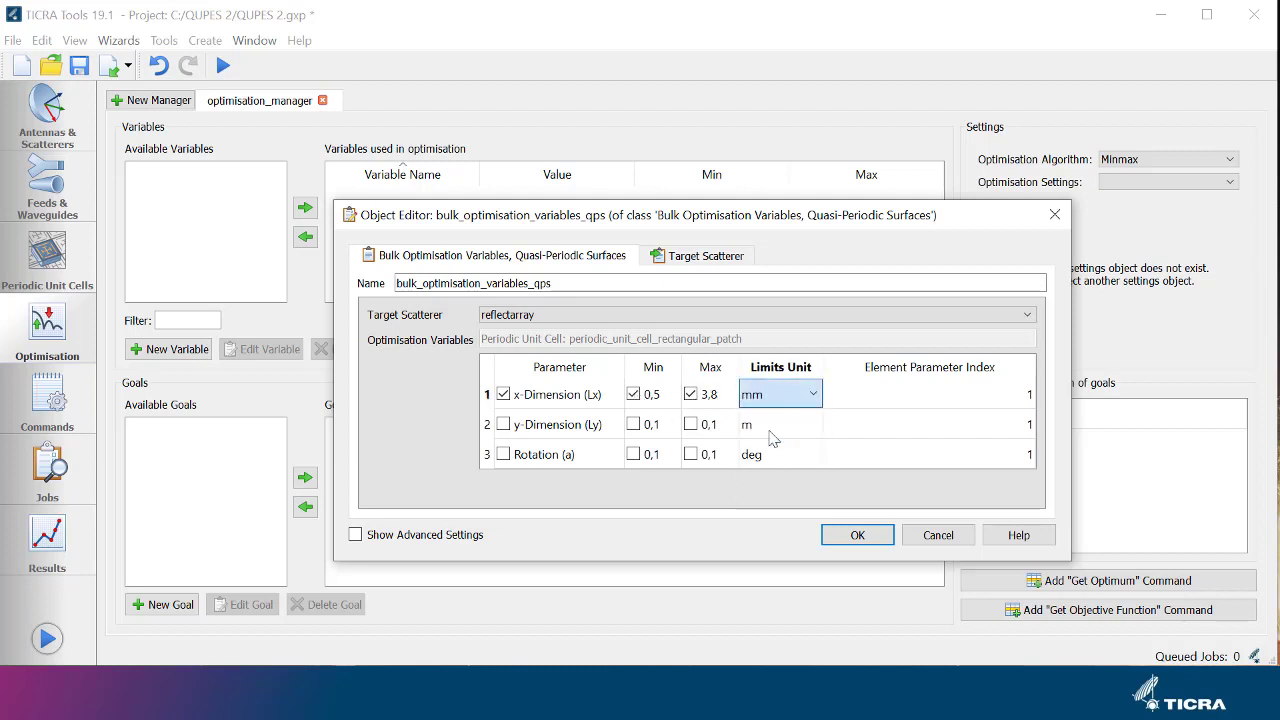
click(855, 498)
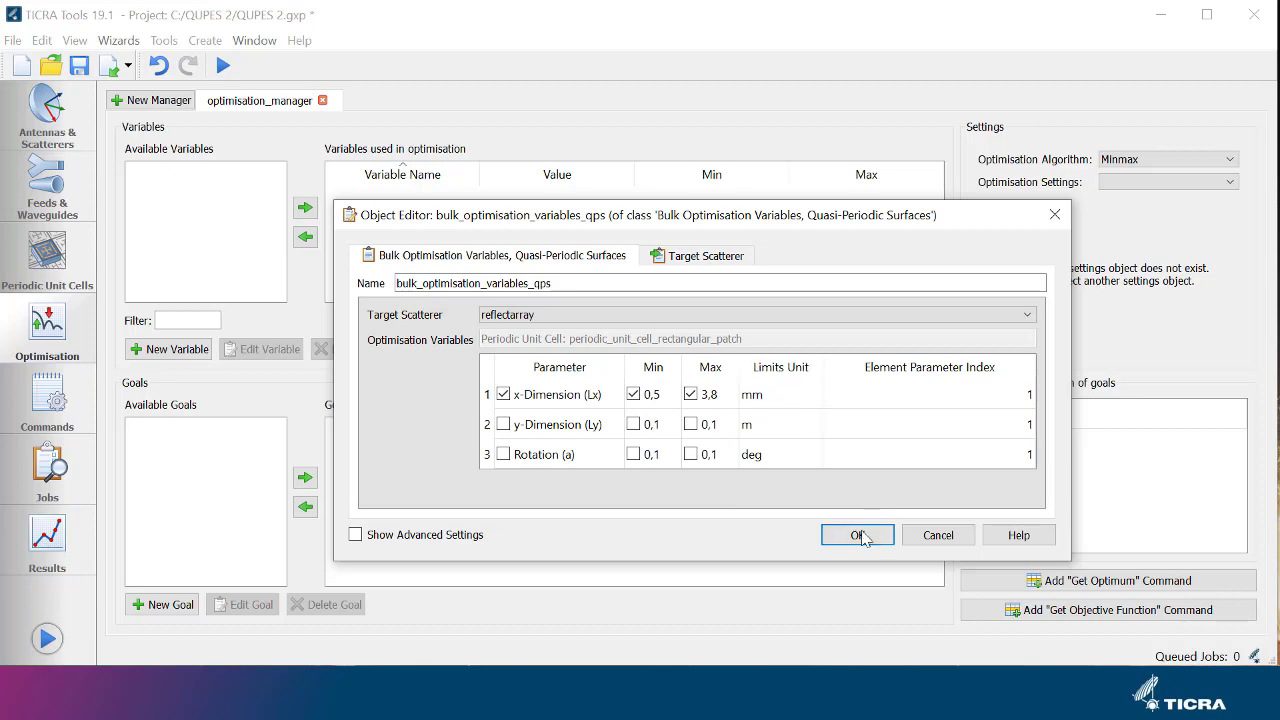
click(860, 537)
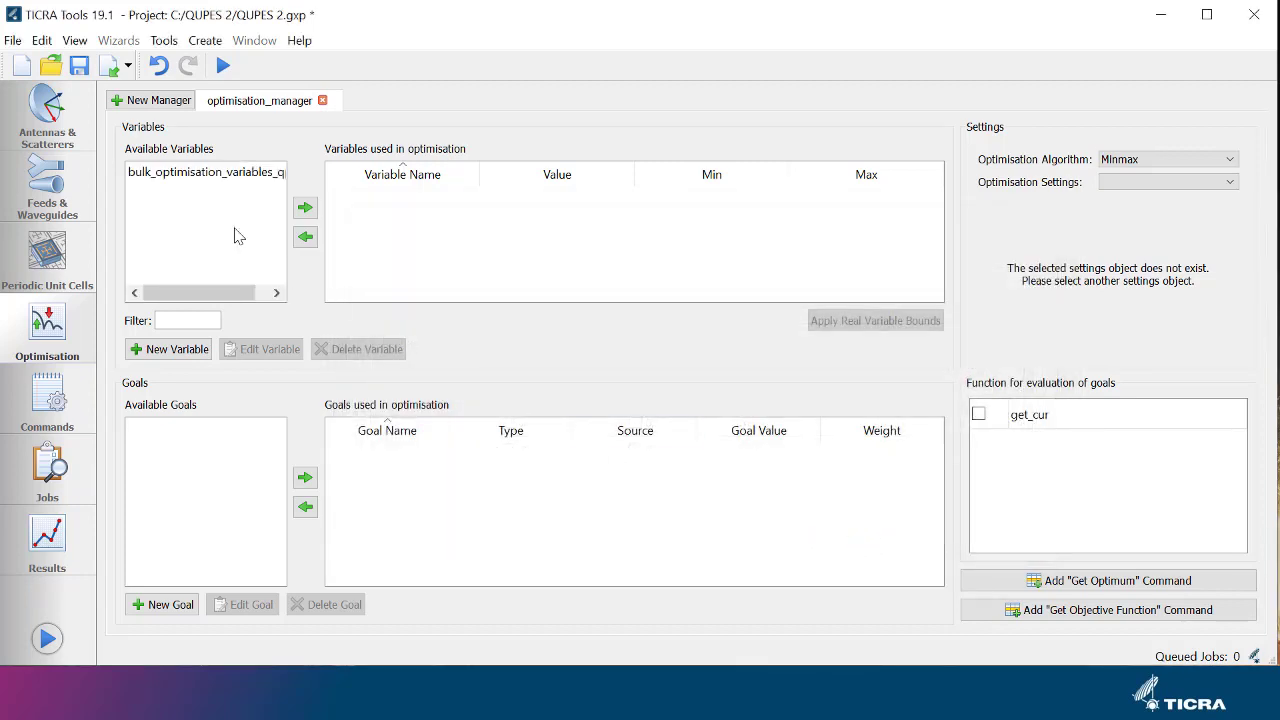
click(197, 180)
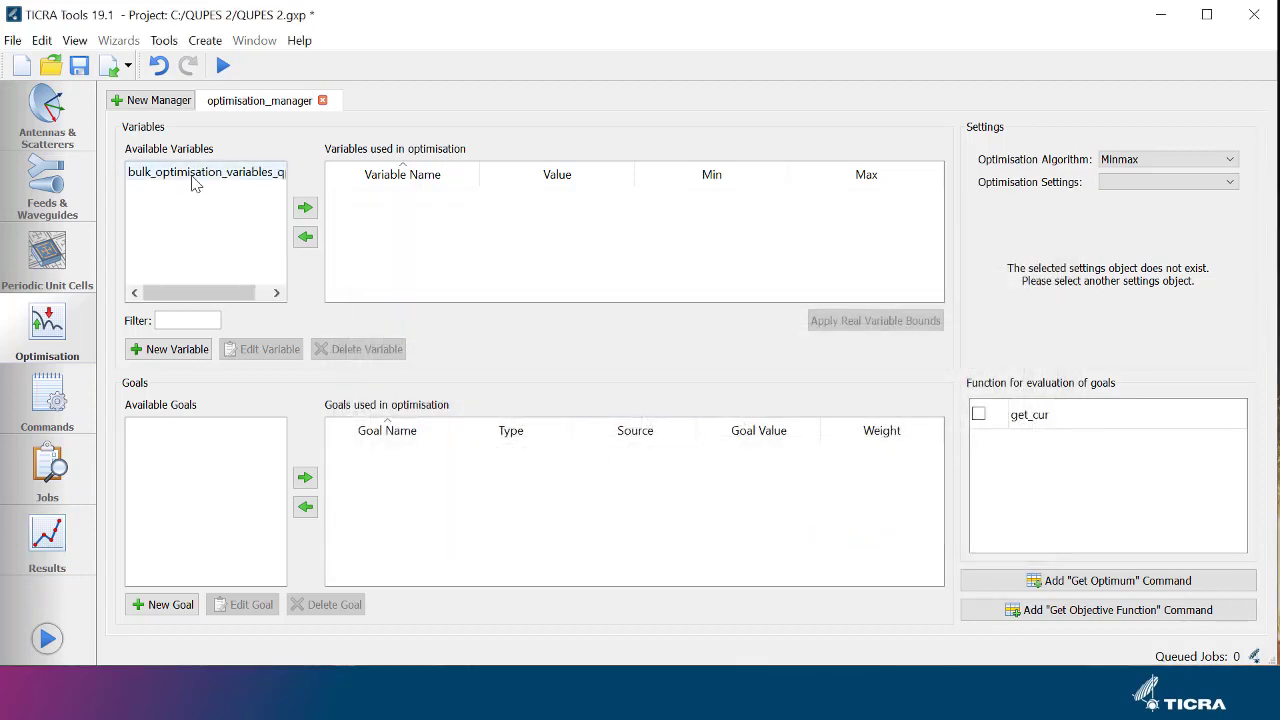
click(305, 207)
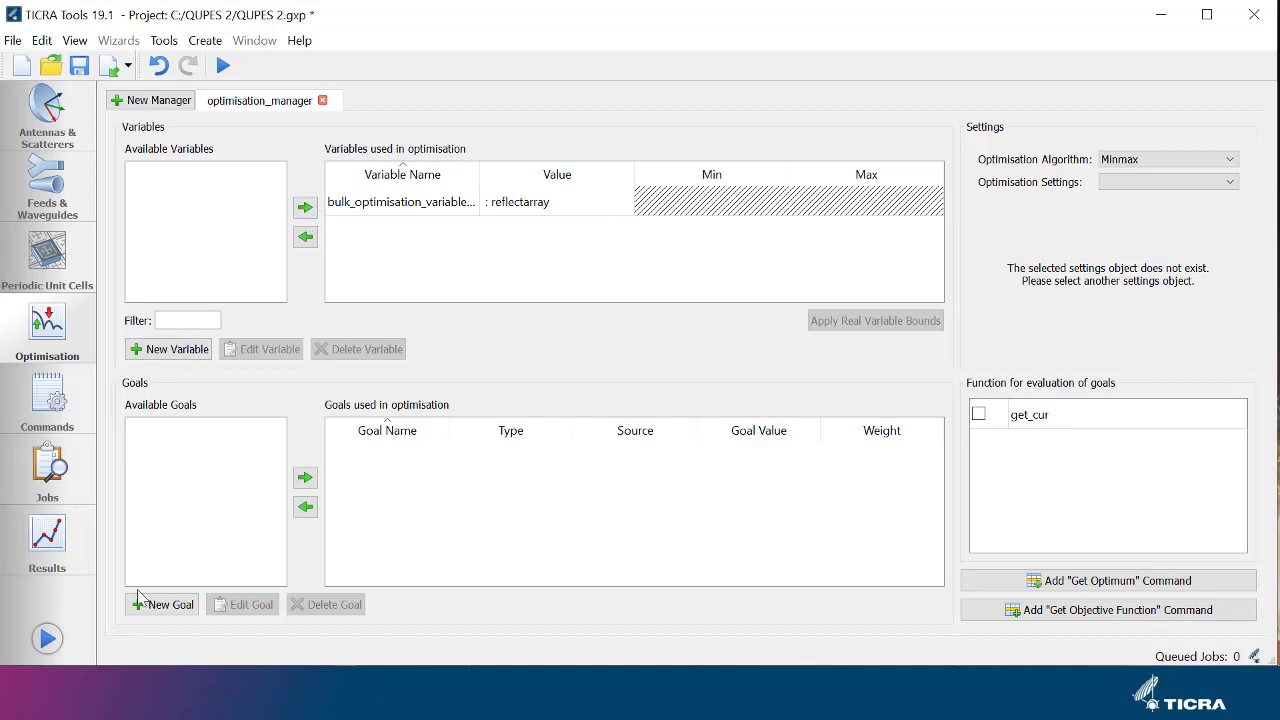
Step: Create a Goal Specific Direction far-field goal with feed and PMoM as sources and peak_coorsys as coordinate system
click(170, 606)
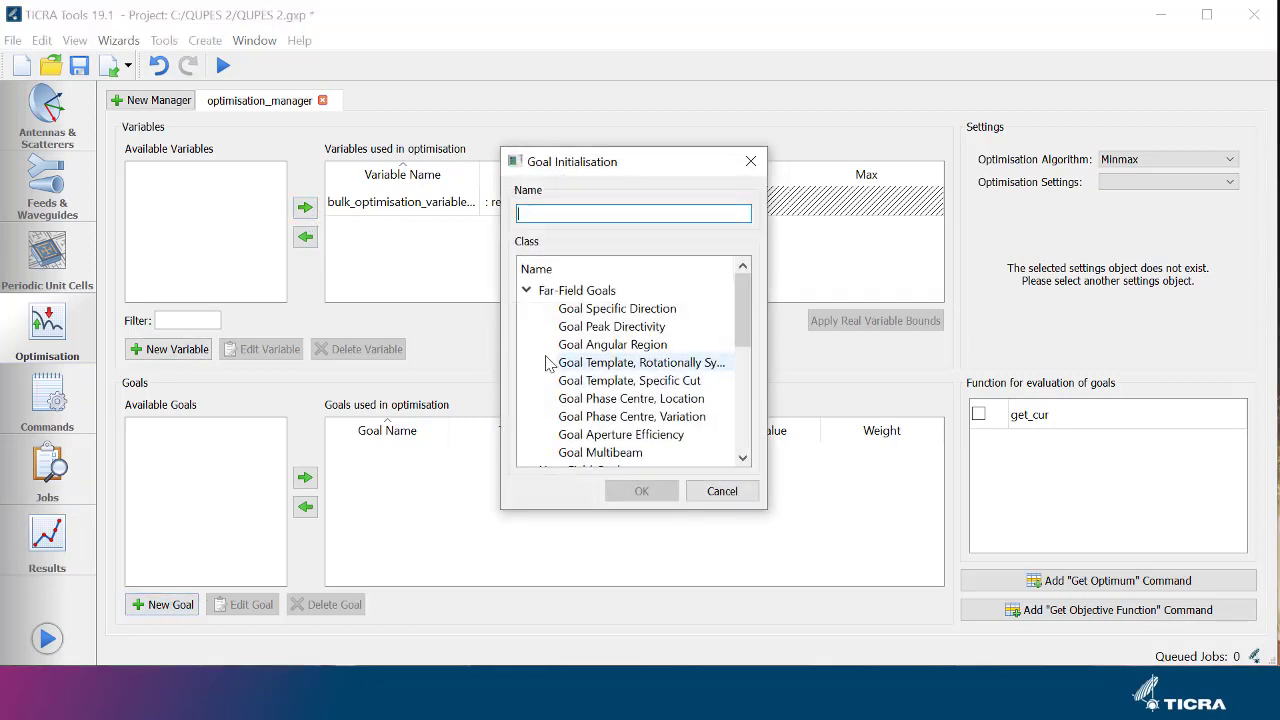
click(604, 312)
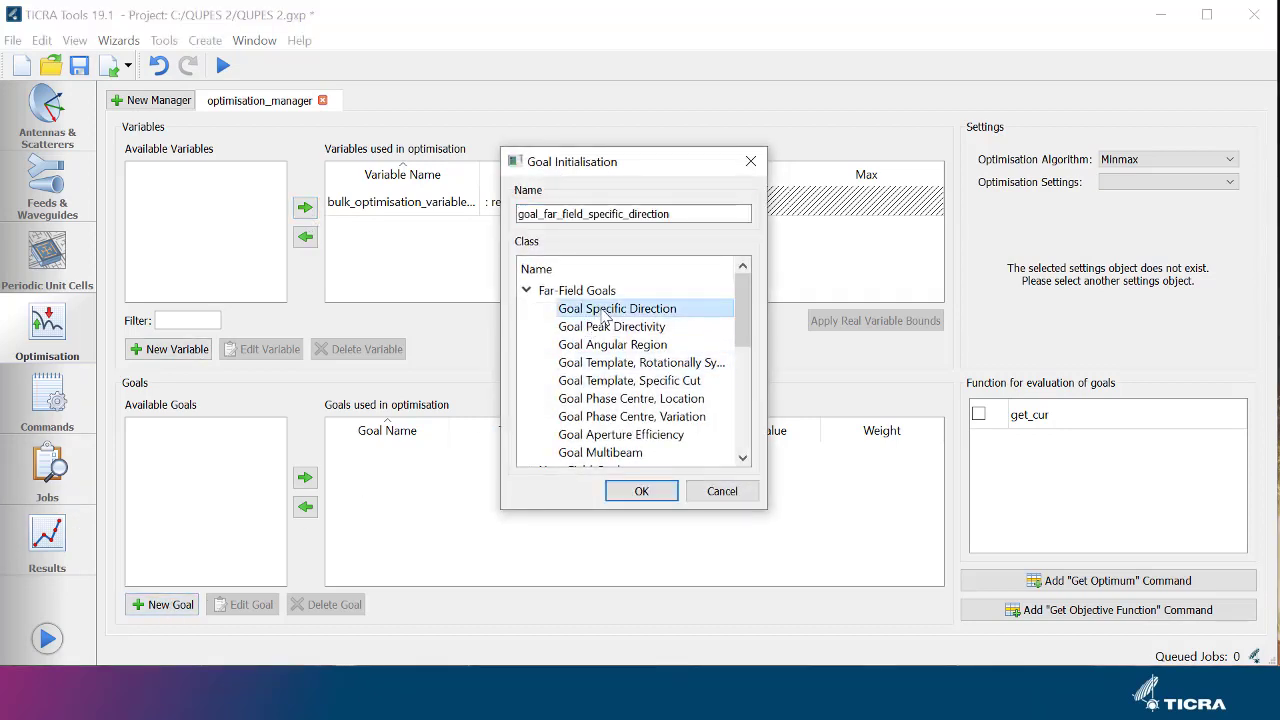
click(645, 493)
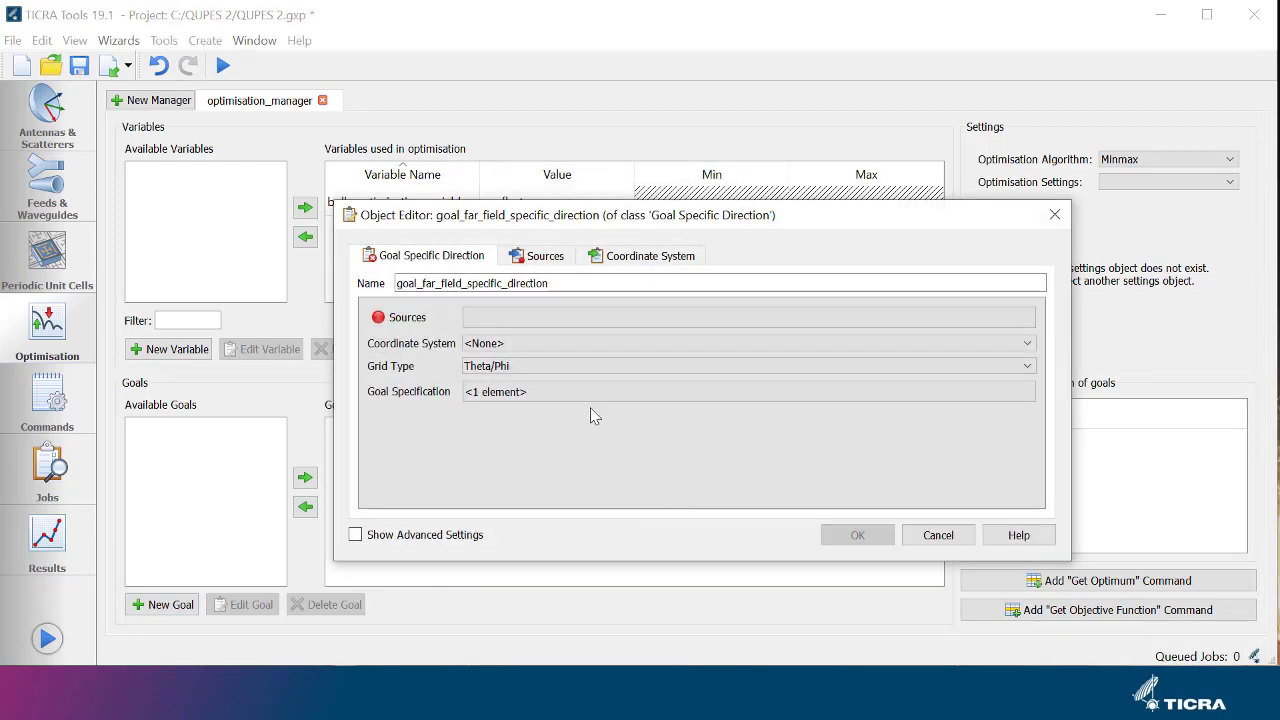
click(528, 320)
click(590, 339)
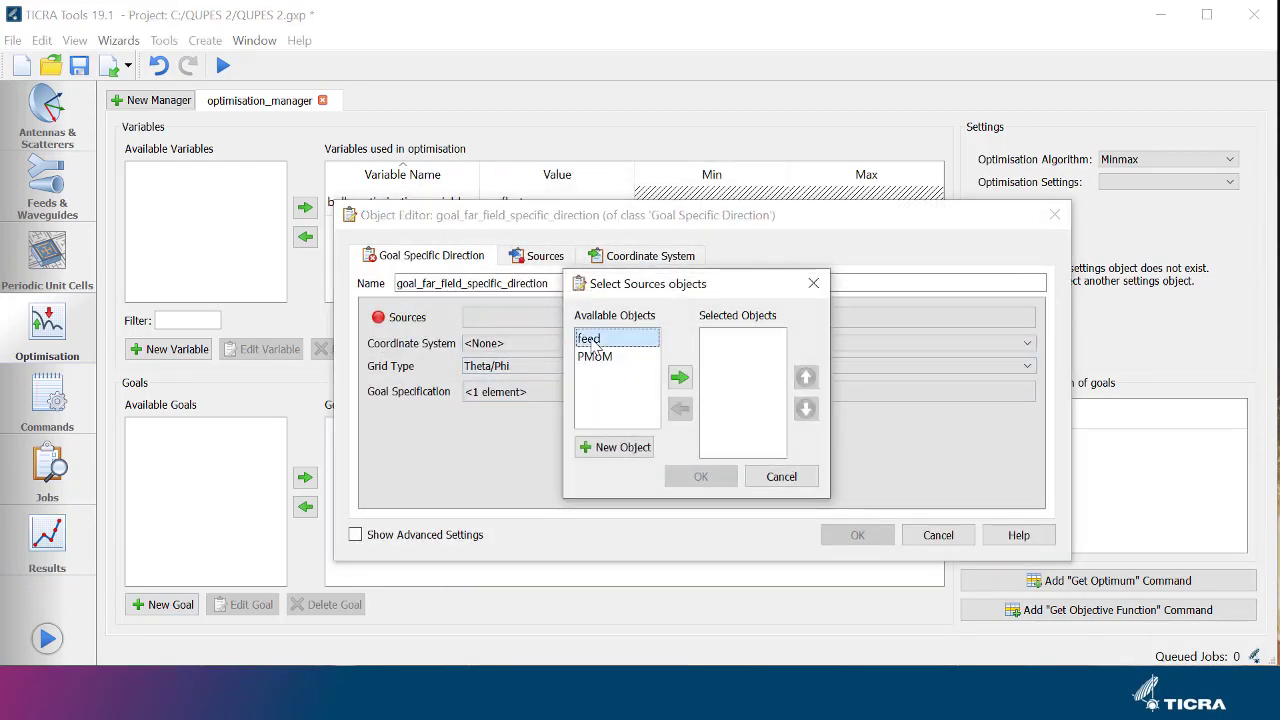
click(680, 377)
click(645, 340)
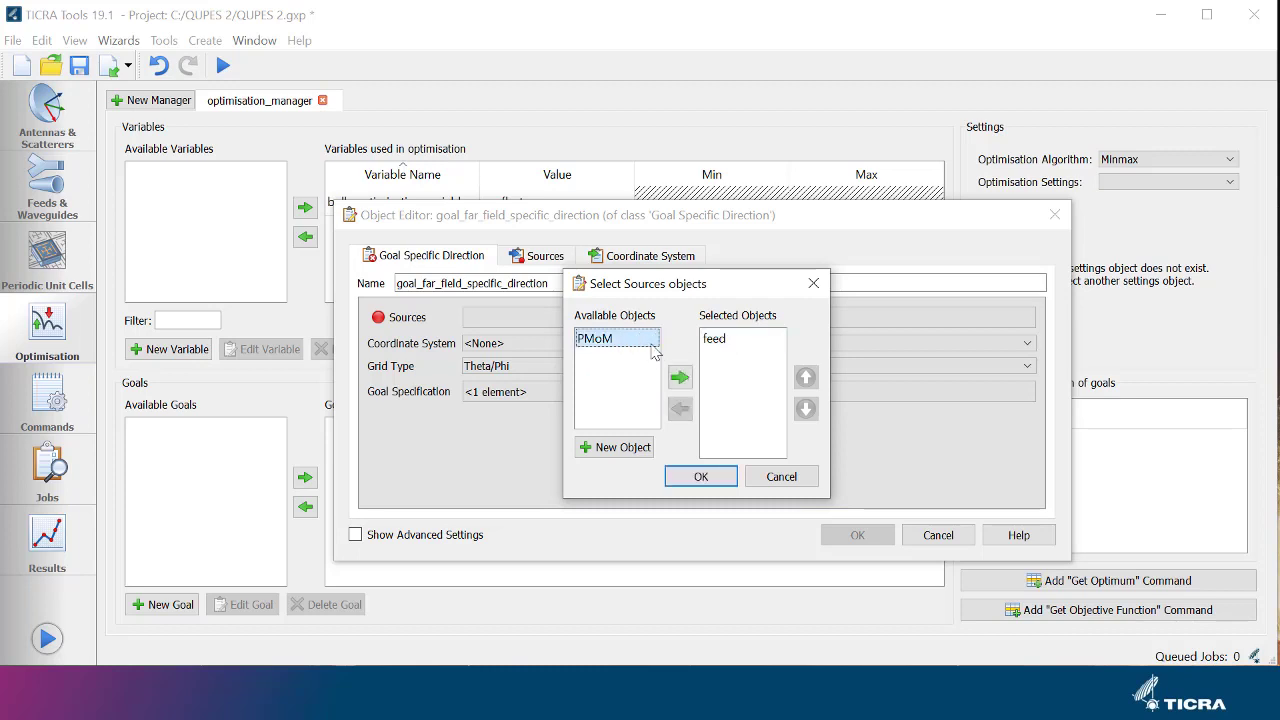
click(680, 377)
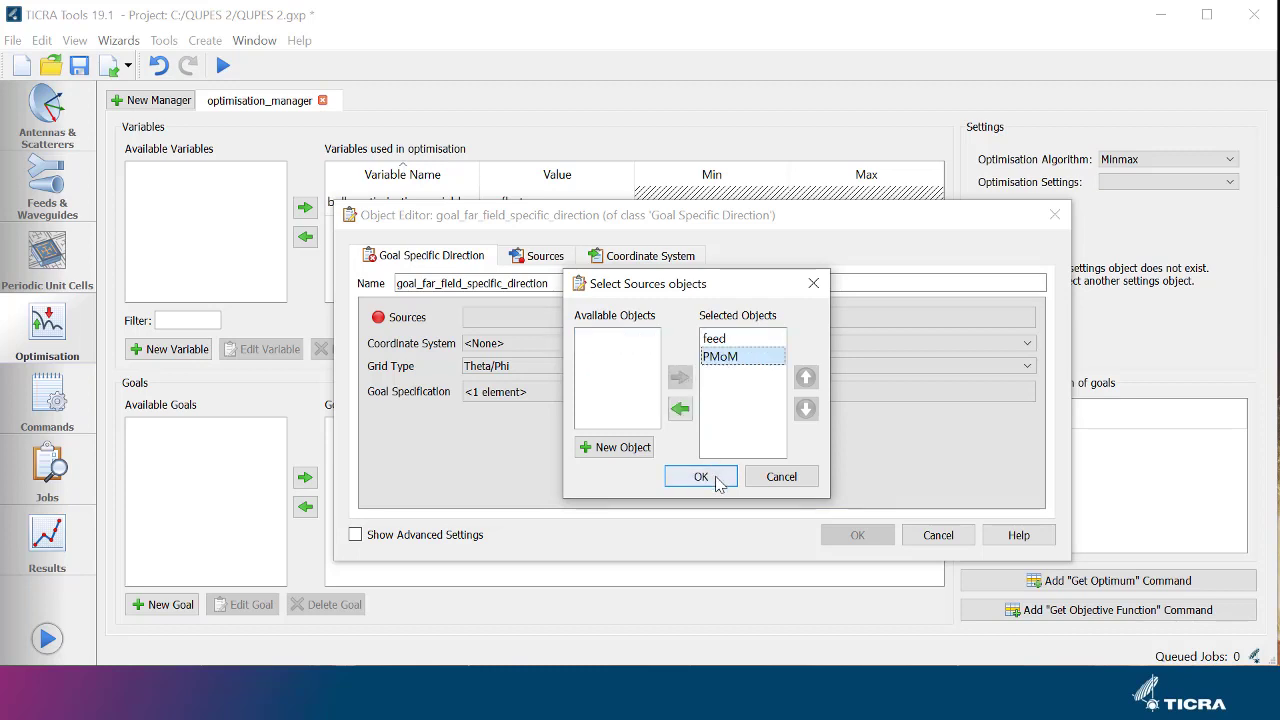
click(716, 478)
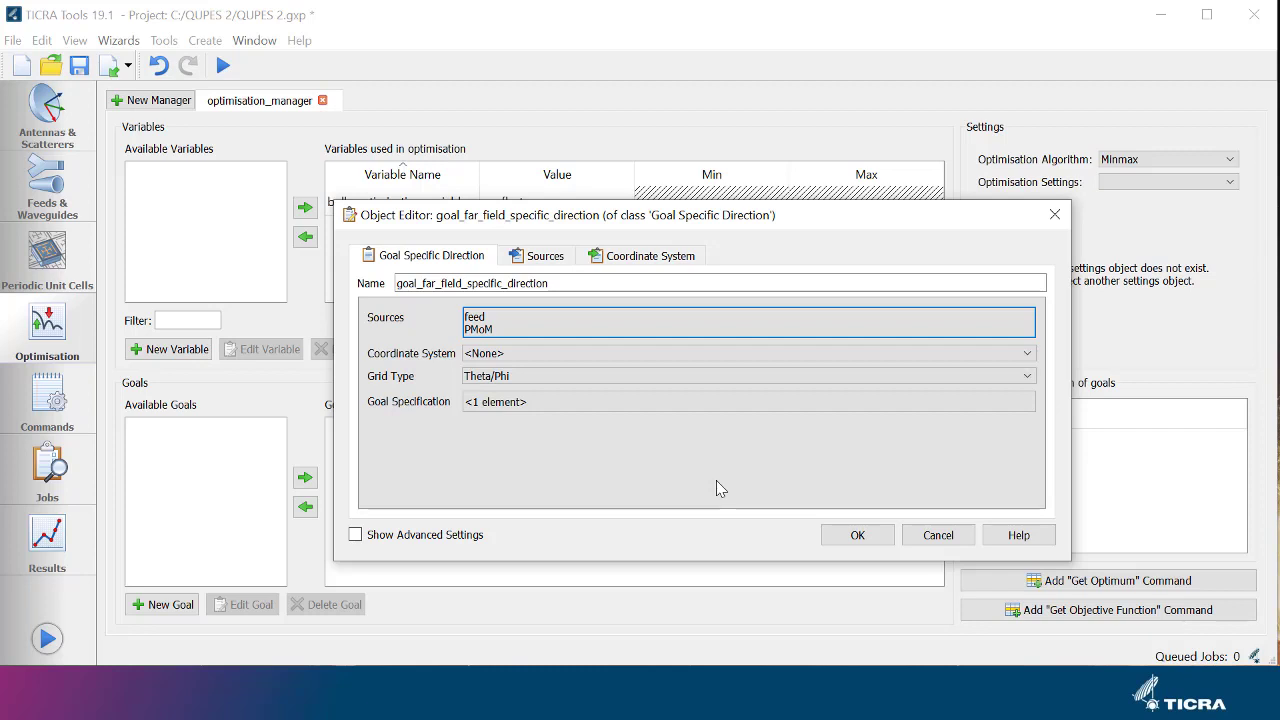
click(587, 354)
click(591, 394)
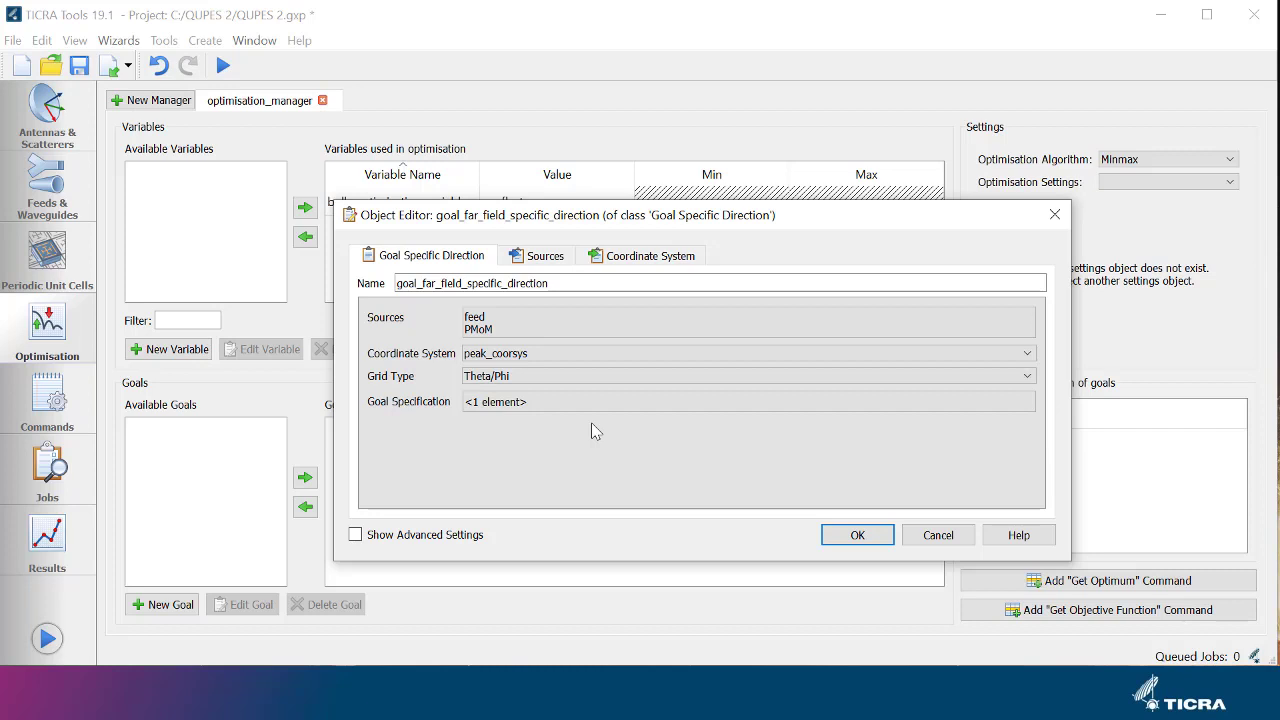
Step: Set the goal value to 48 in the goal specification and add the finished goal to the goals used in optimisation
click(588, 405)
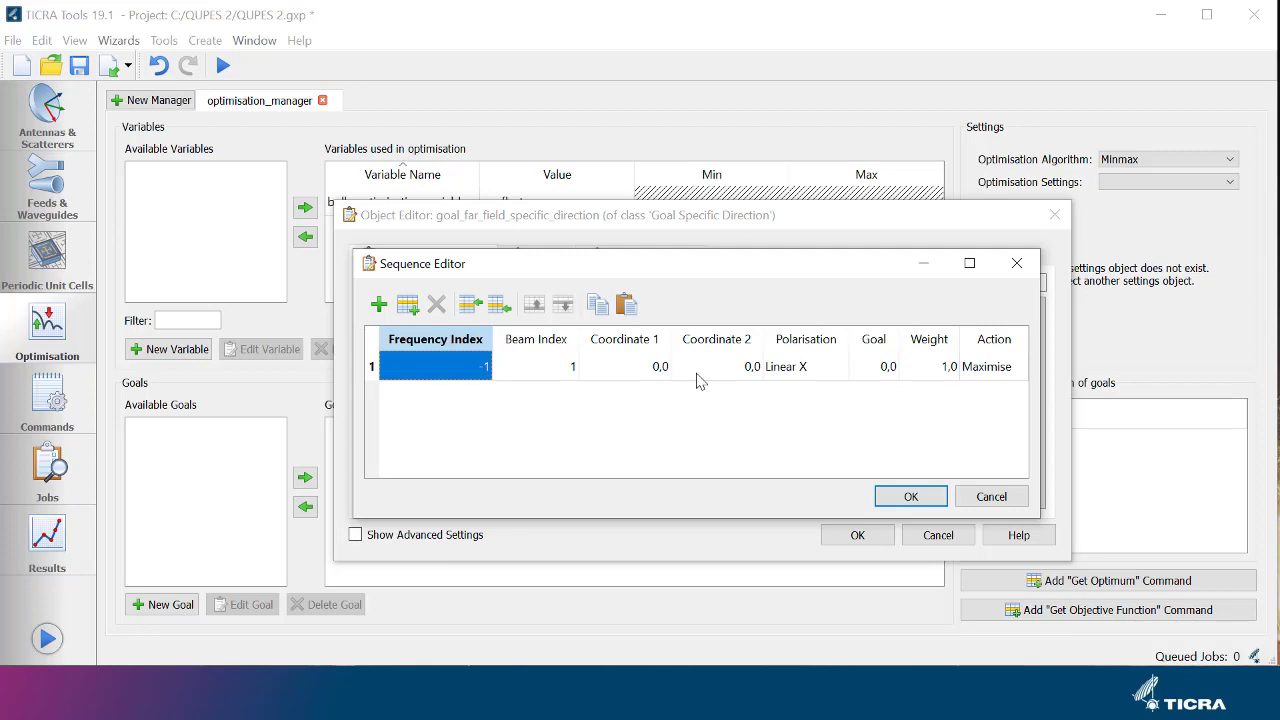
click(875, 368)
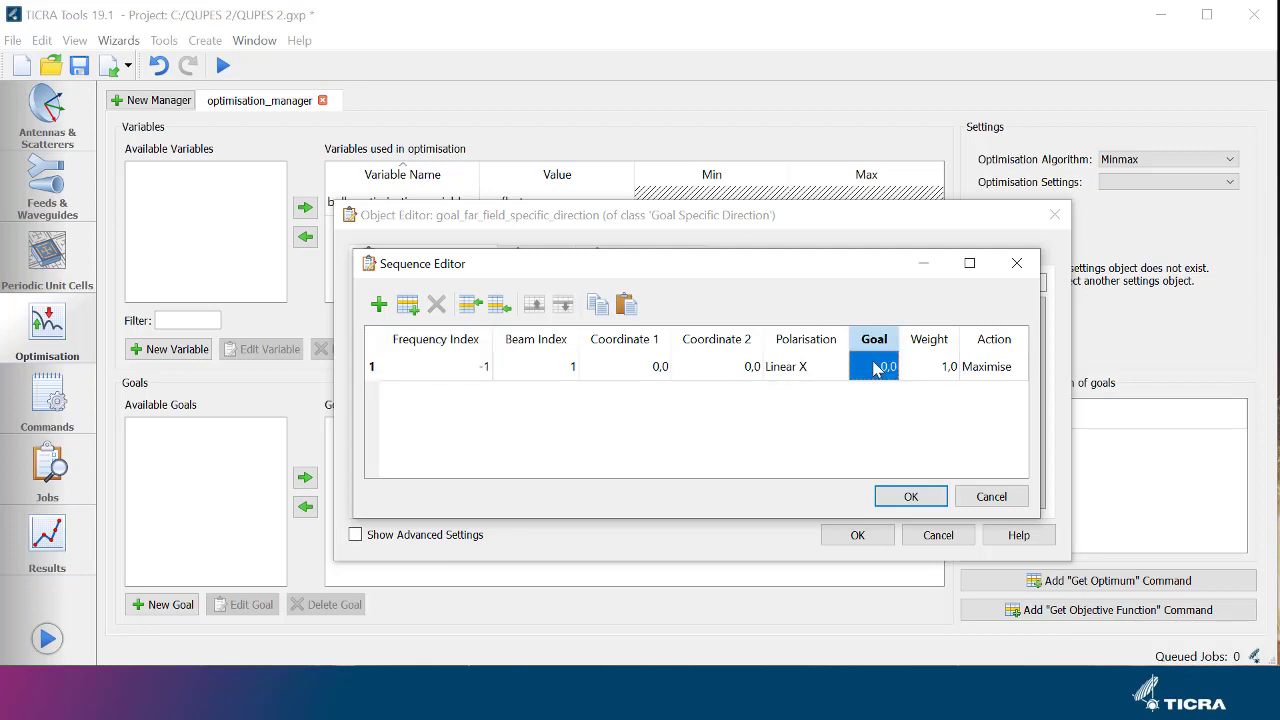
text(4)
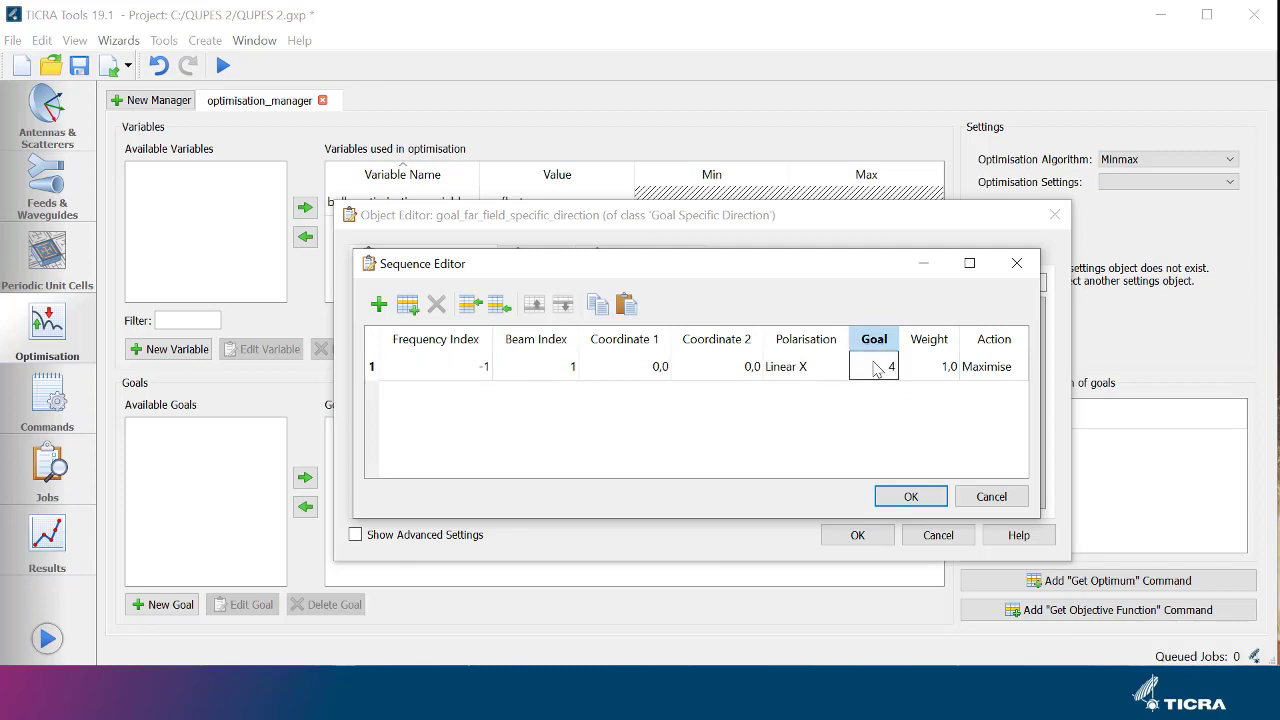
text(8)
key(Tab)
click(914, 420)
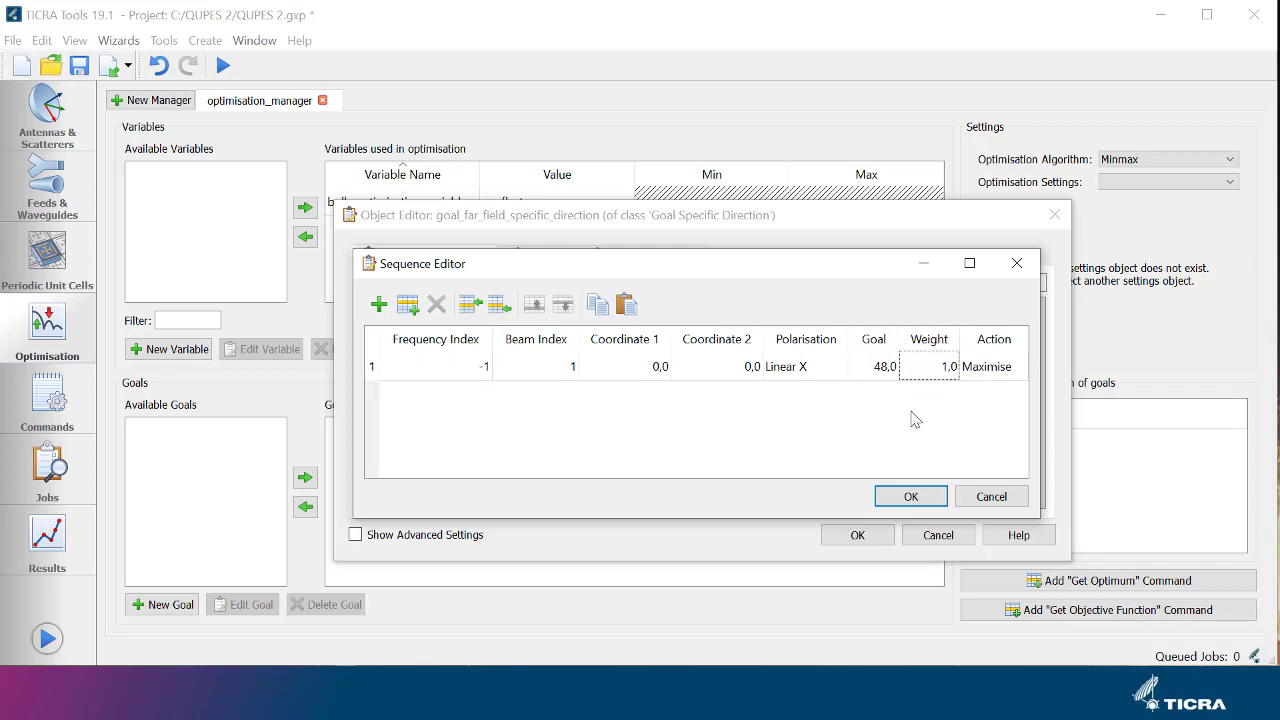
click(911, 497)
click(857, 534)
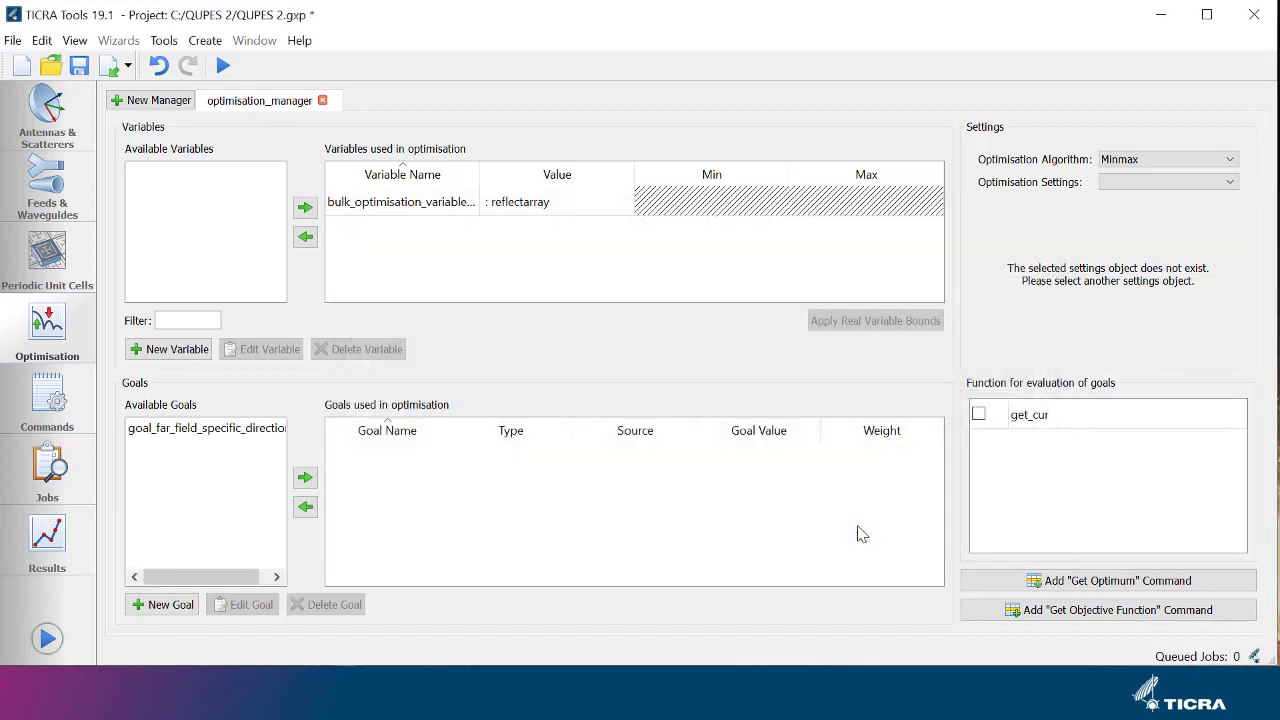
click(282, 429)
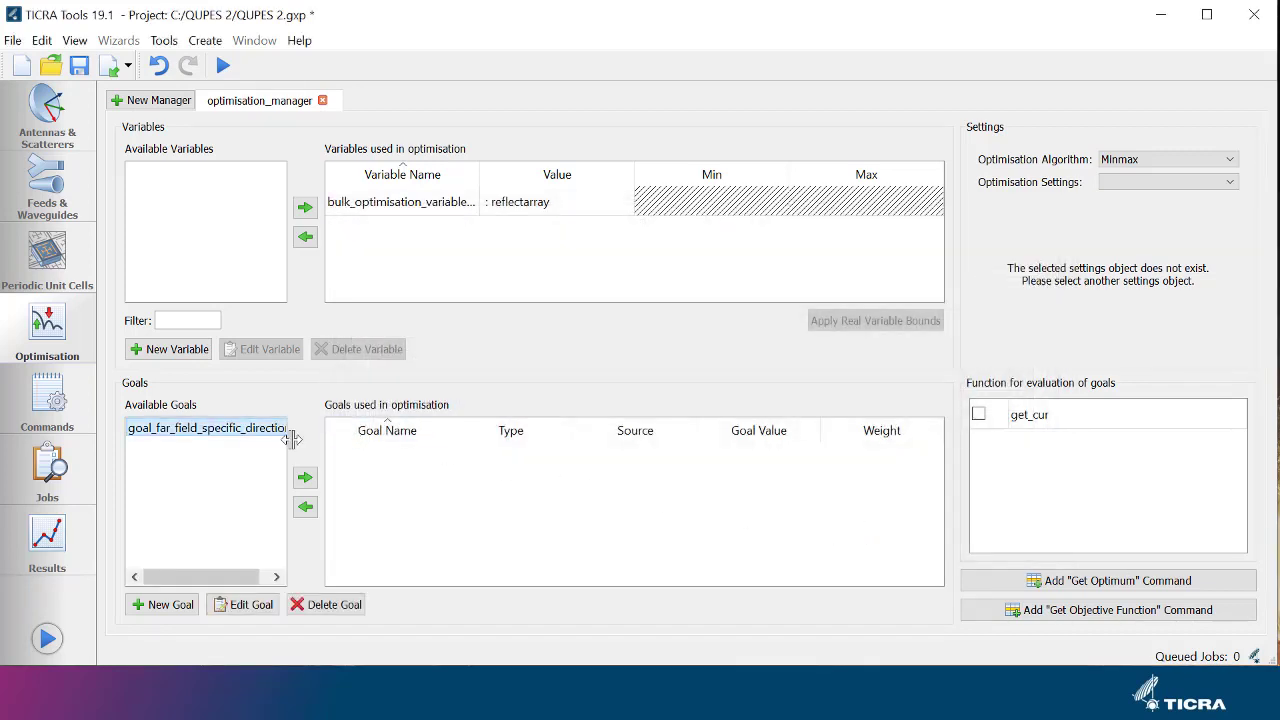
click(306, 478)
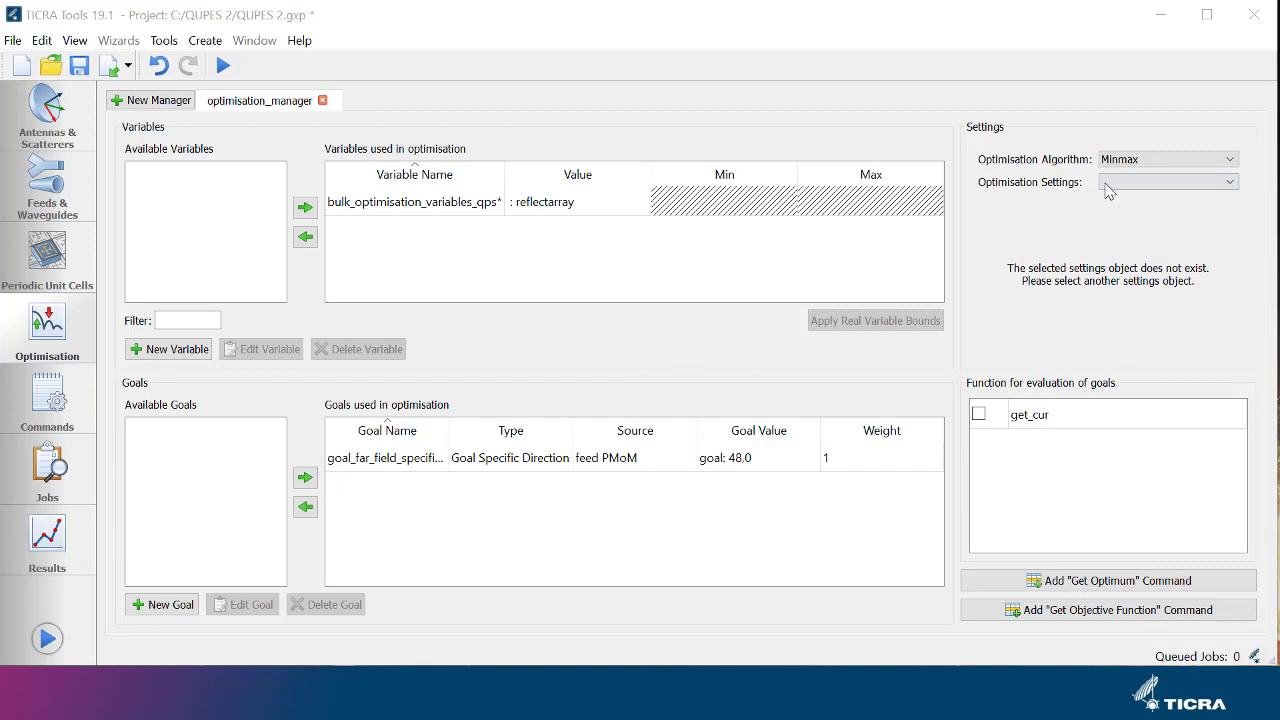
Step: Create a Minmax settings object named optimisation_setting and set its maximum iterations to 30
click(1107, 190)
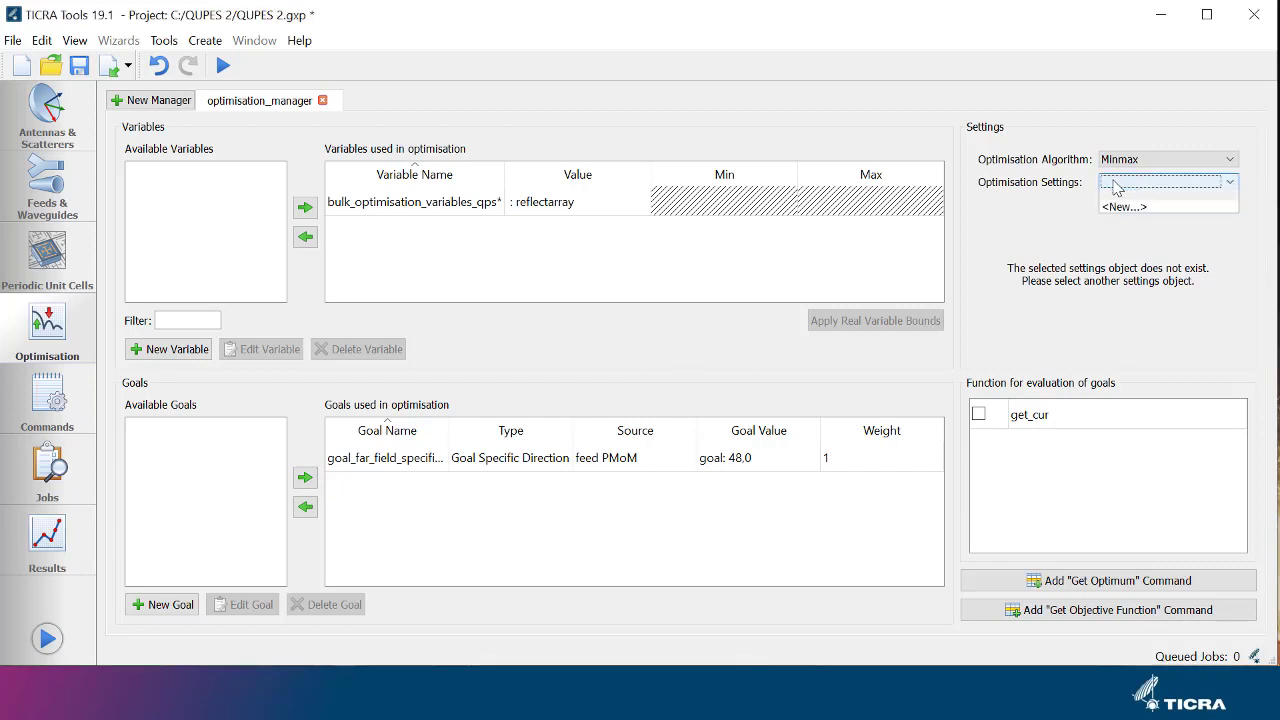
click(1122, 214)
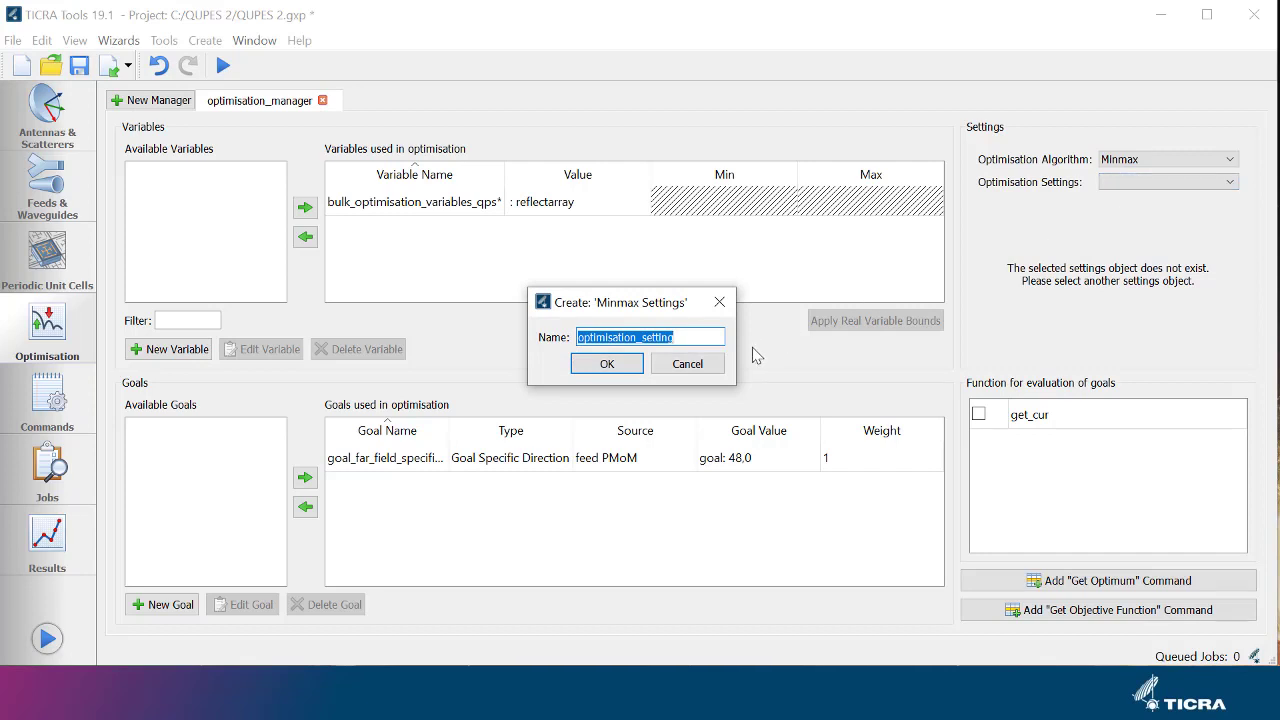
click(618, 365)
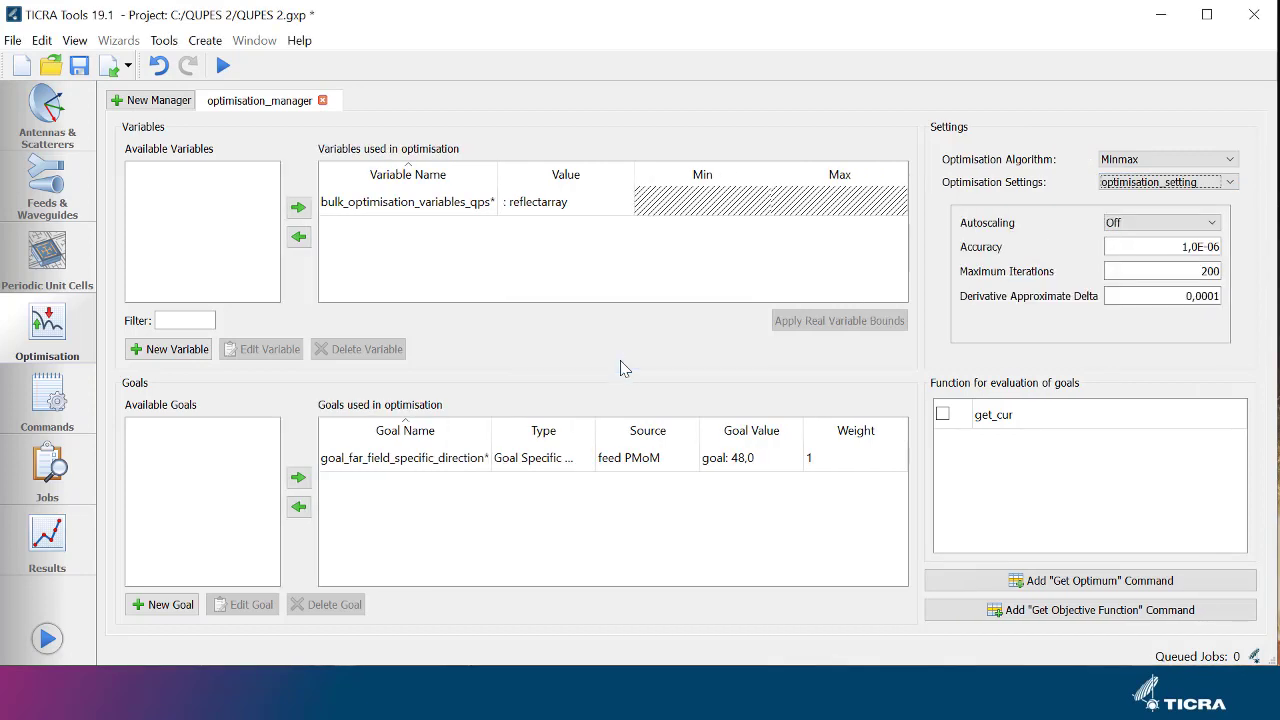
click(1165, 270)
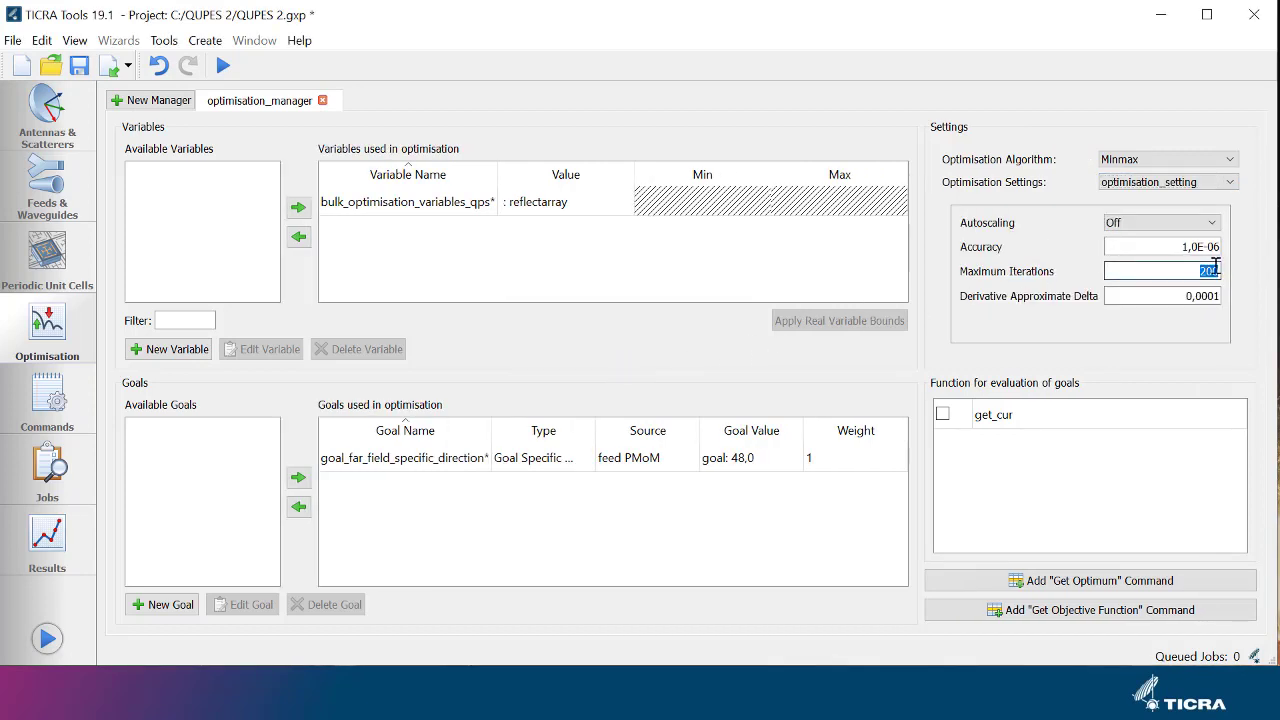
text(30)
key(Tab)
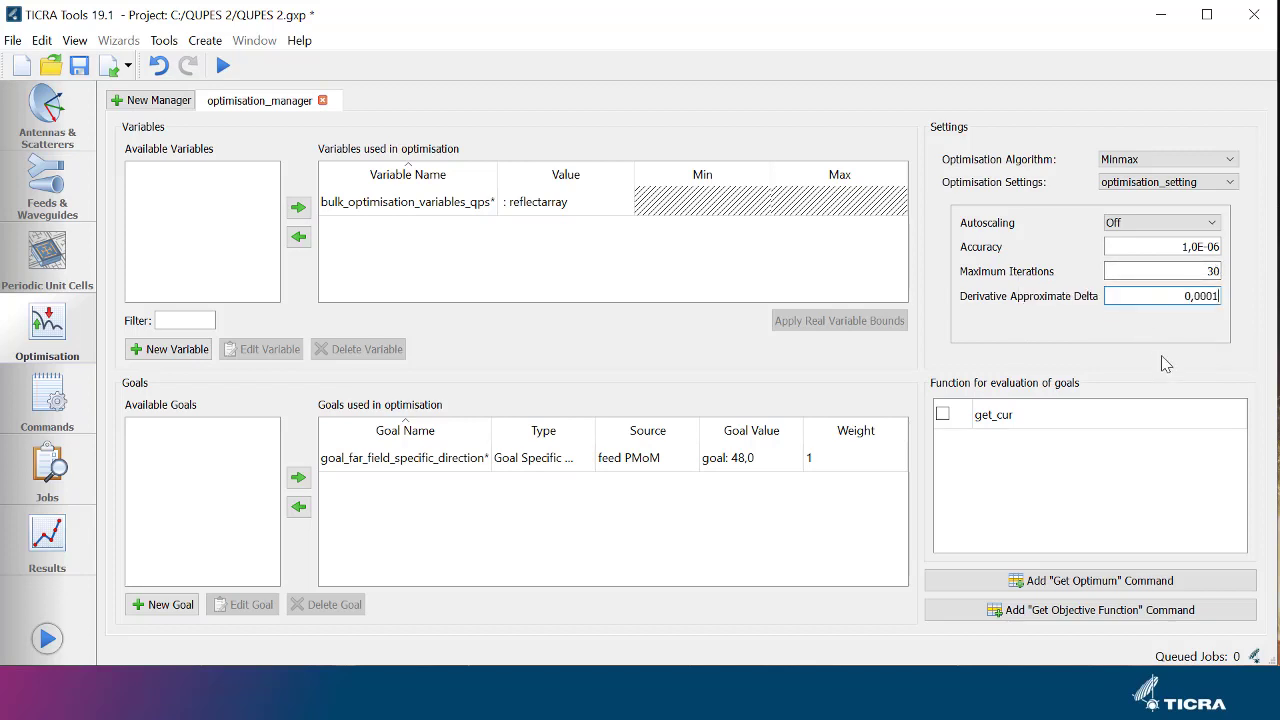
Step: Choose get_cur as the function for evaluating goals and add a Get Optimum command for the optimisation manager
click(943, 415)
click(1112, 589)
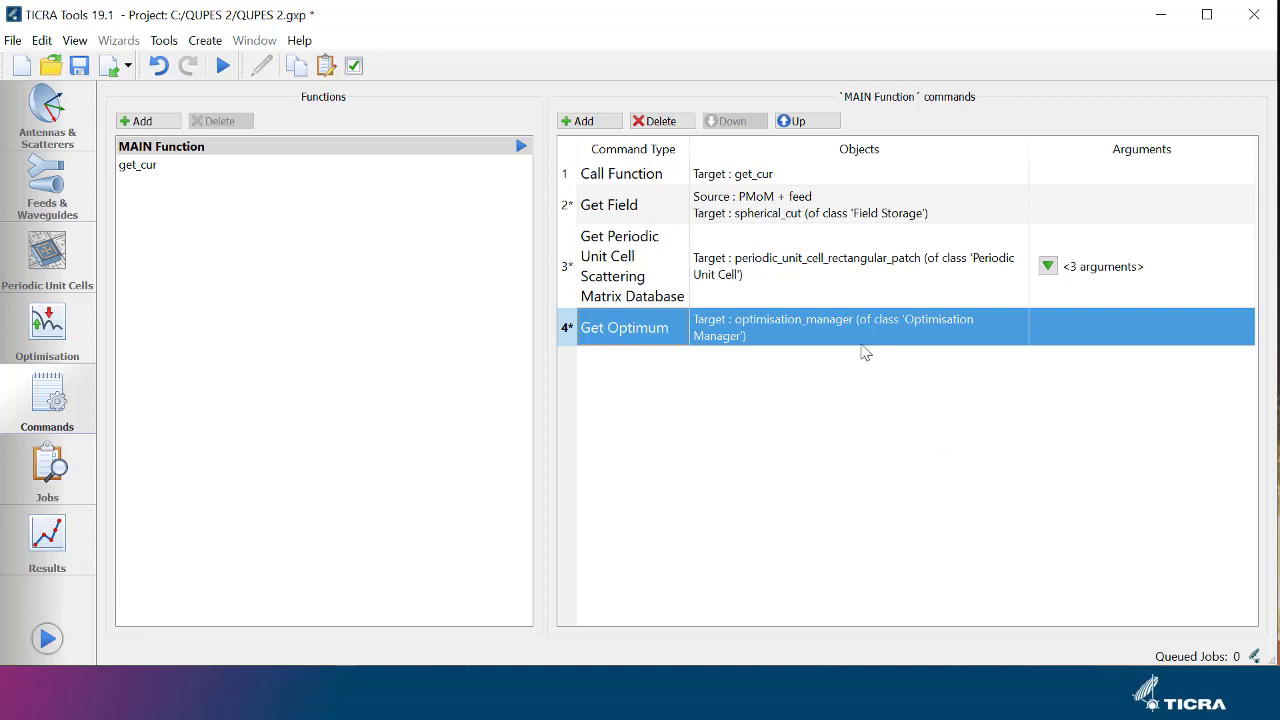
Step: Reorder the MAIN Function commands so the scattering matrix database command runs first and Get Optimum second
click(766, 278)
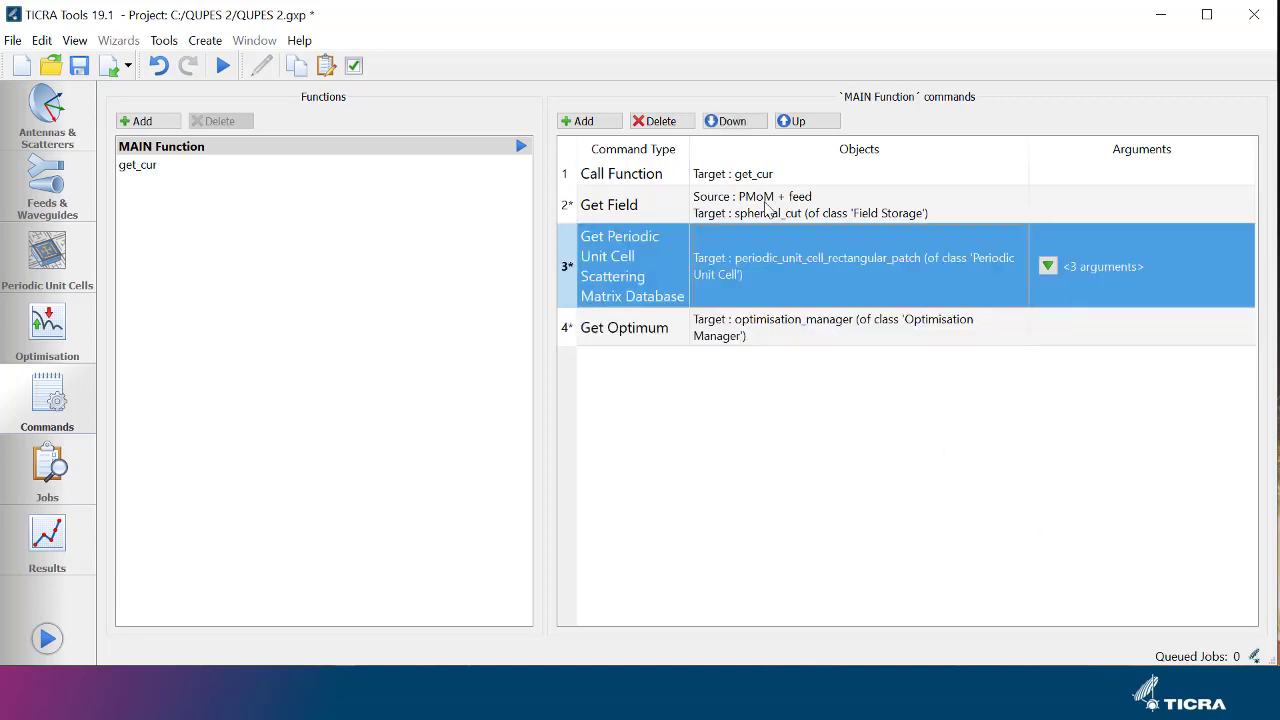
click(797, 121)
click(797, 121)
click(795, 335)
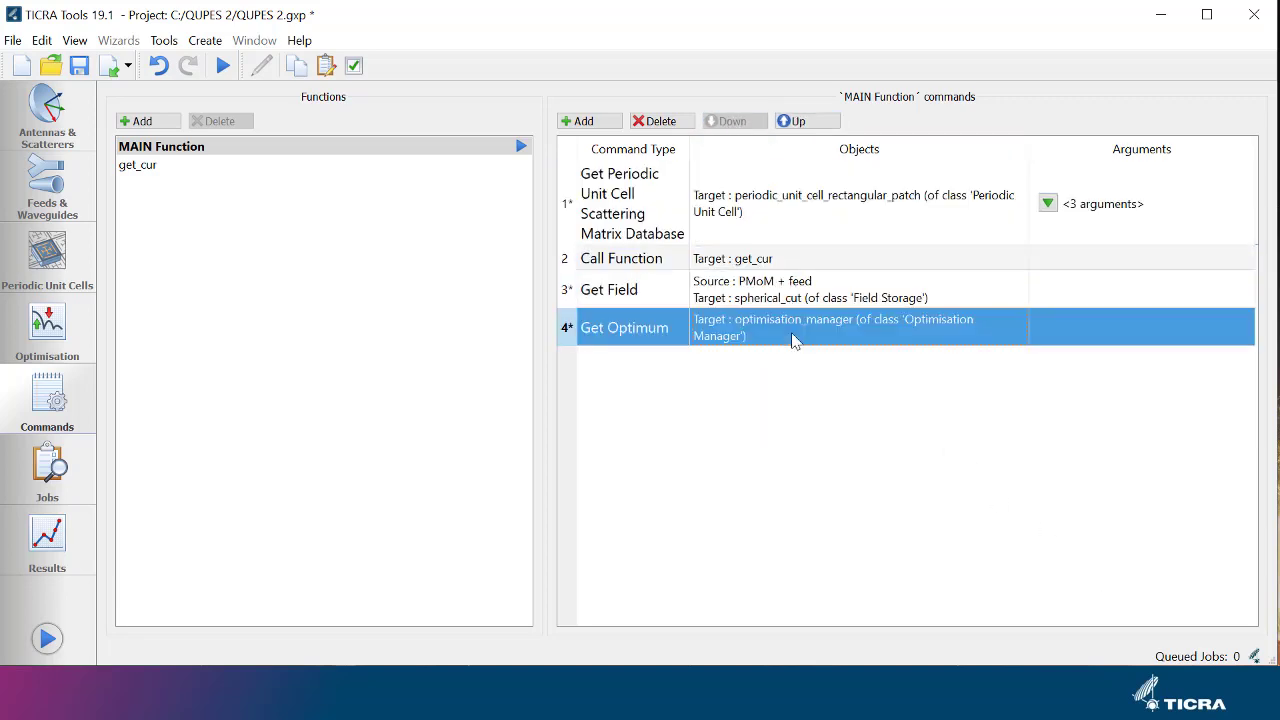
click(818, 121)
click(818, 121)
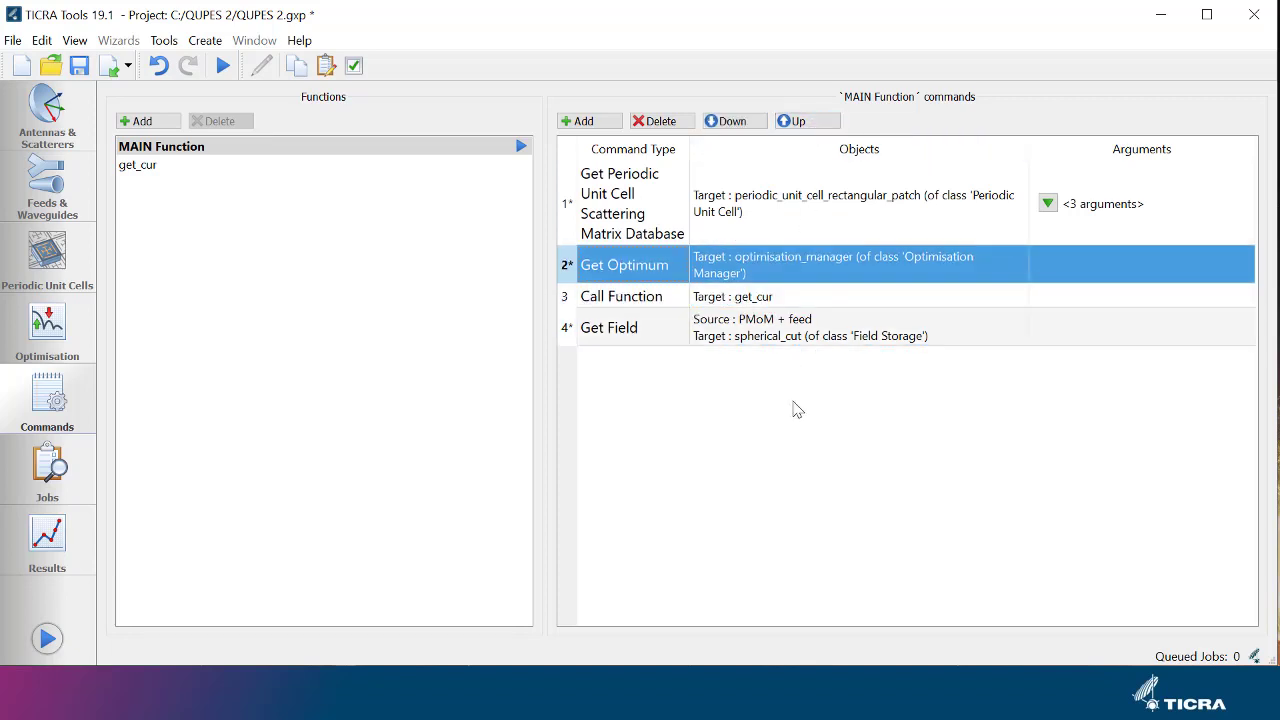
click(799, 475)
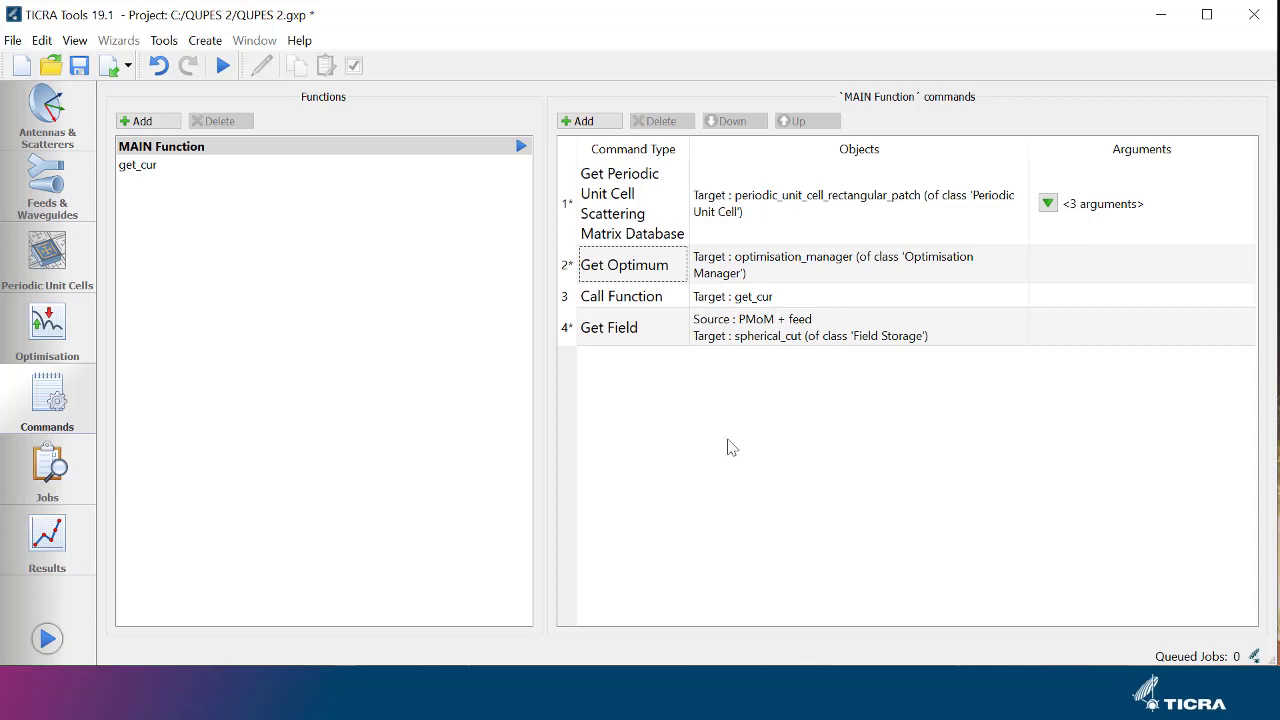
Step: Set the PMoM object's analysis method to Read Database and its database file to database.pdb
click(66, 124)
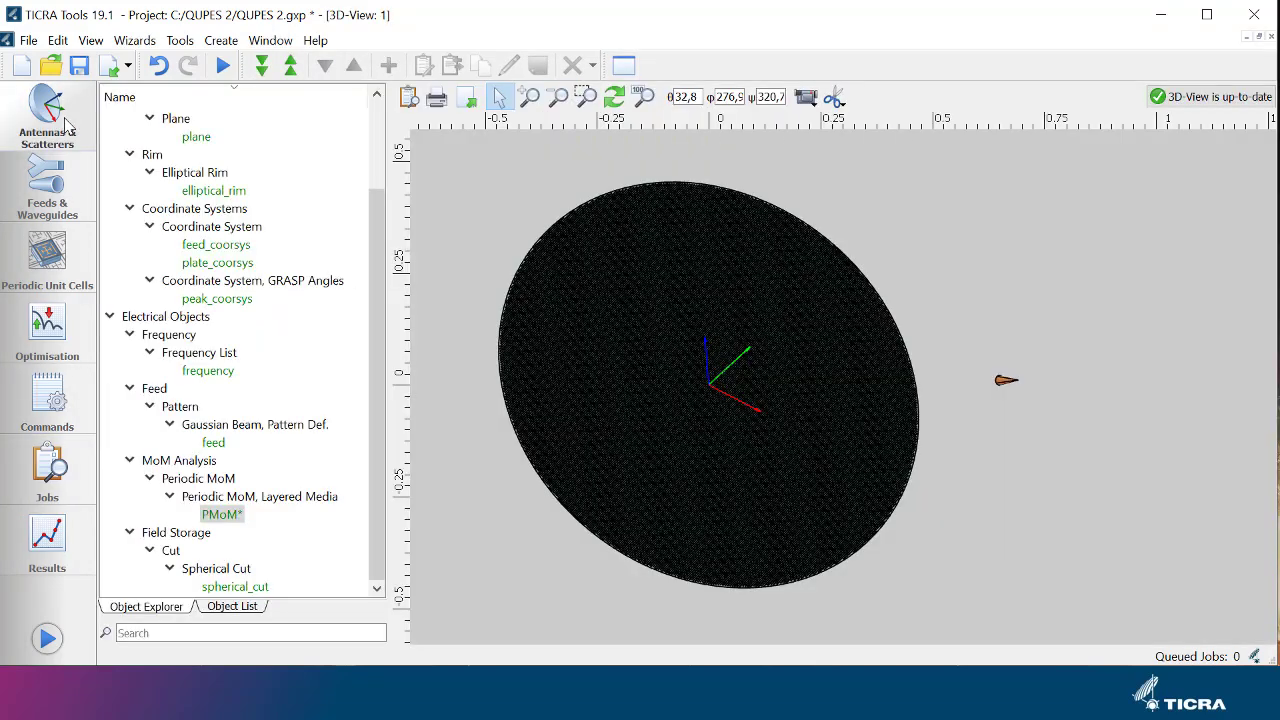
click(240, 520)
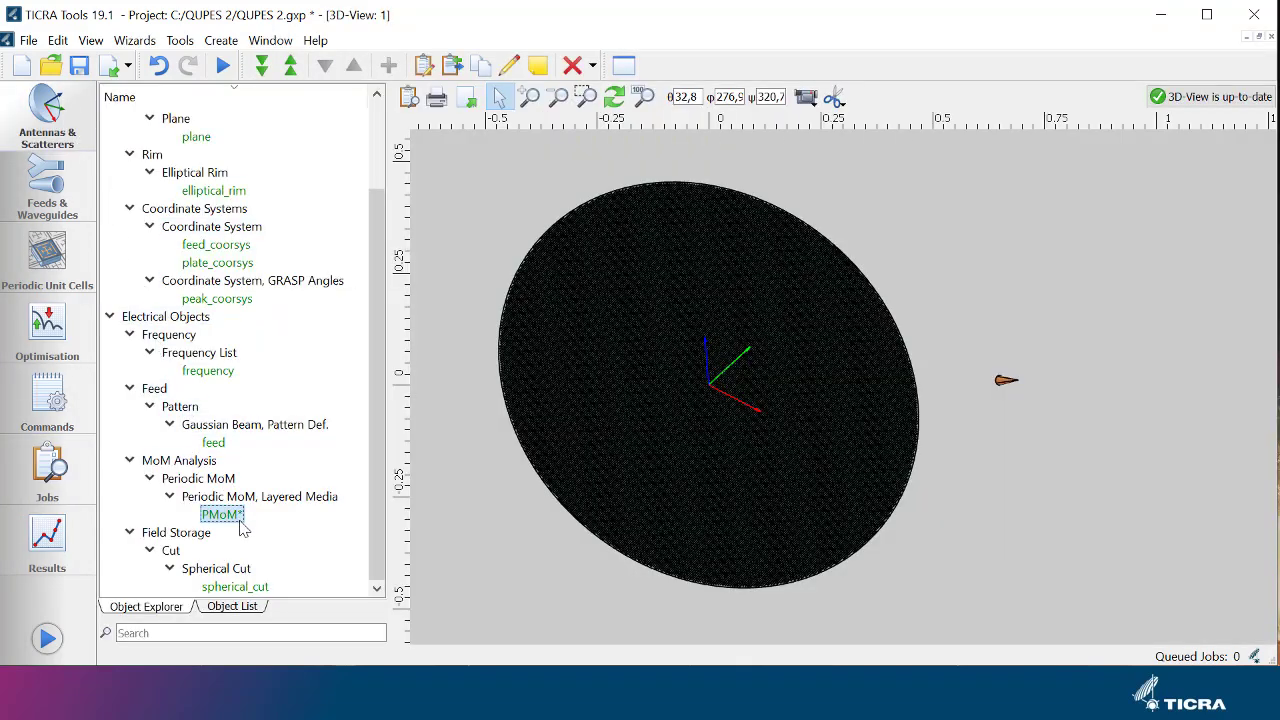
double_click(240, 522)
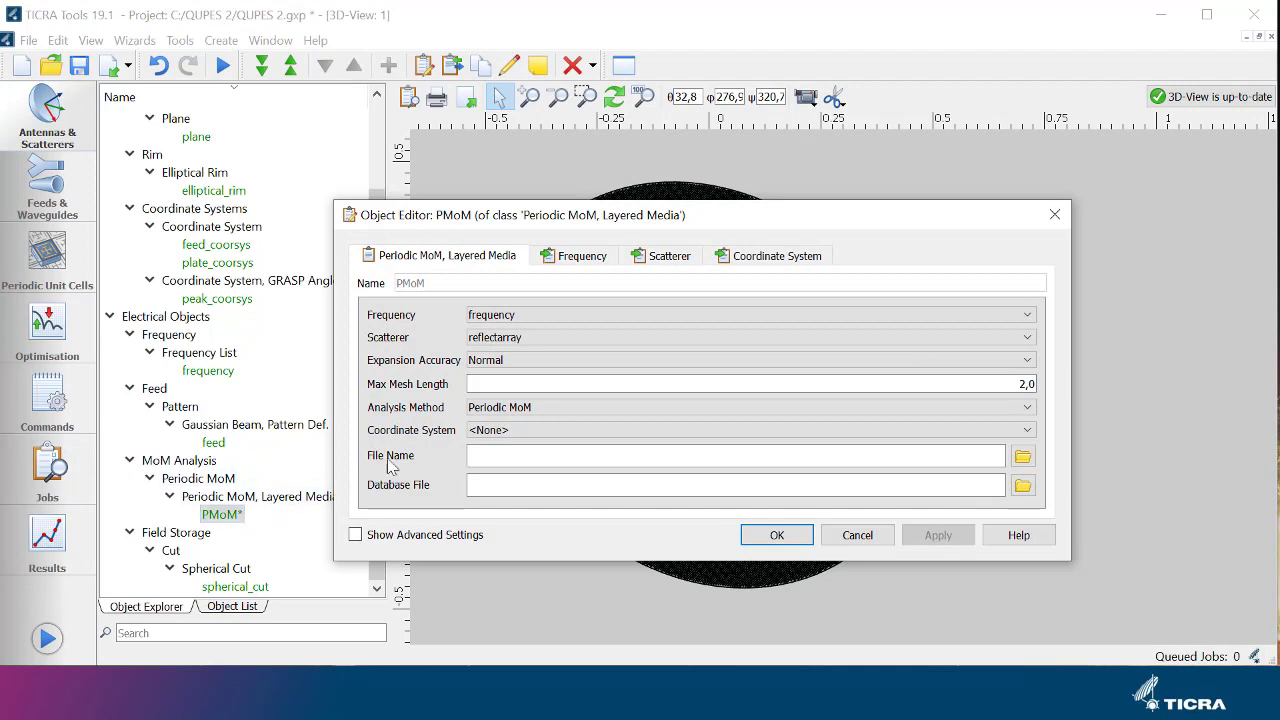
click(519, 409)
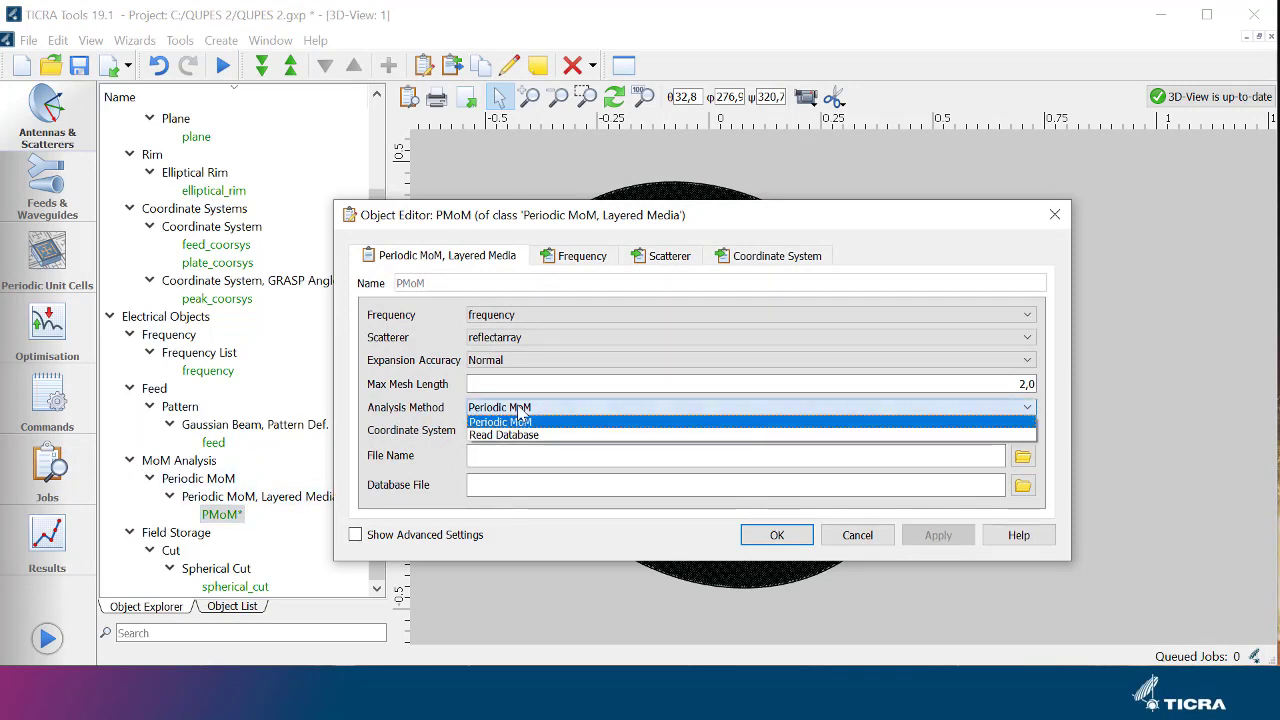
click(522, 435)
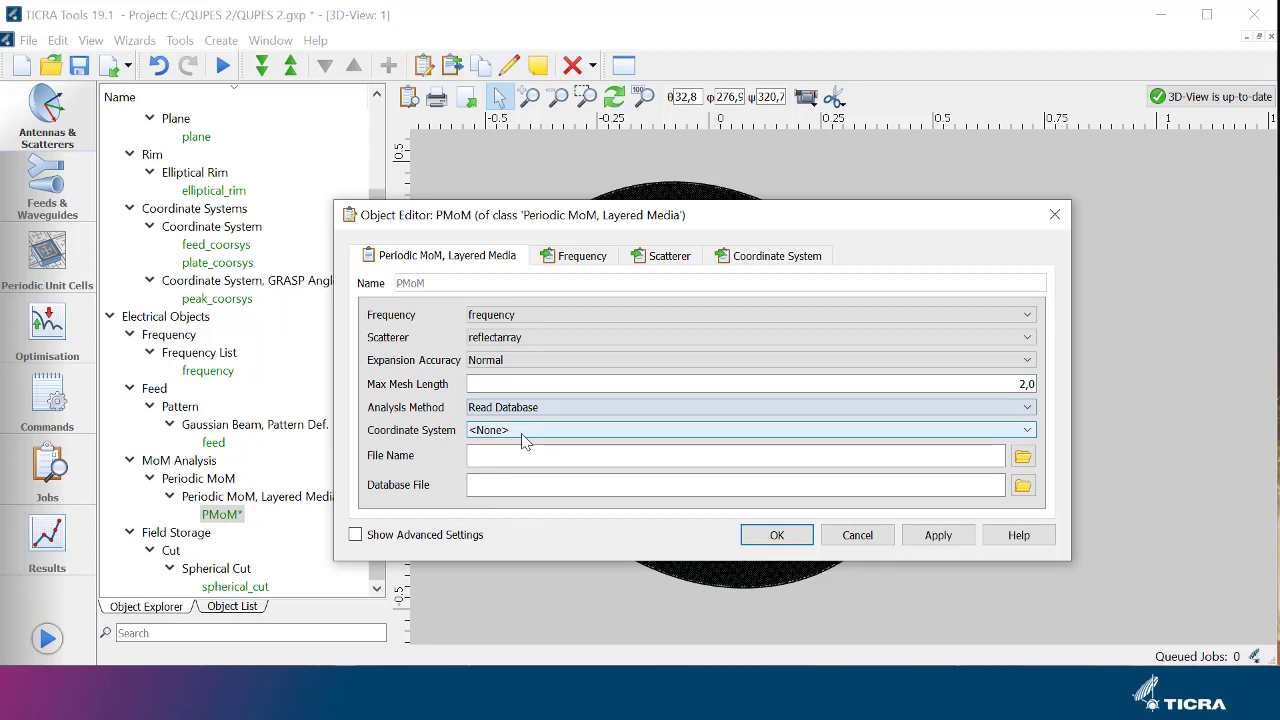
click(530, 485)
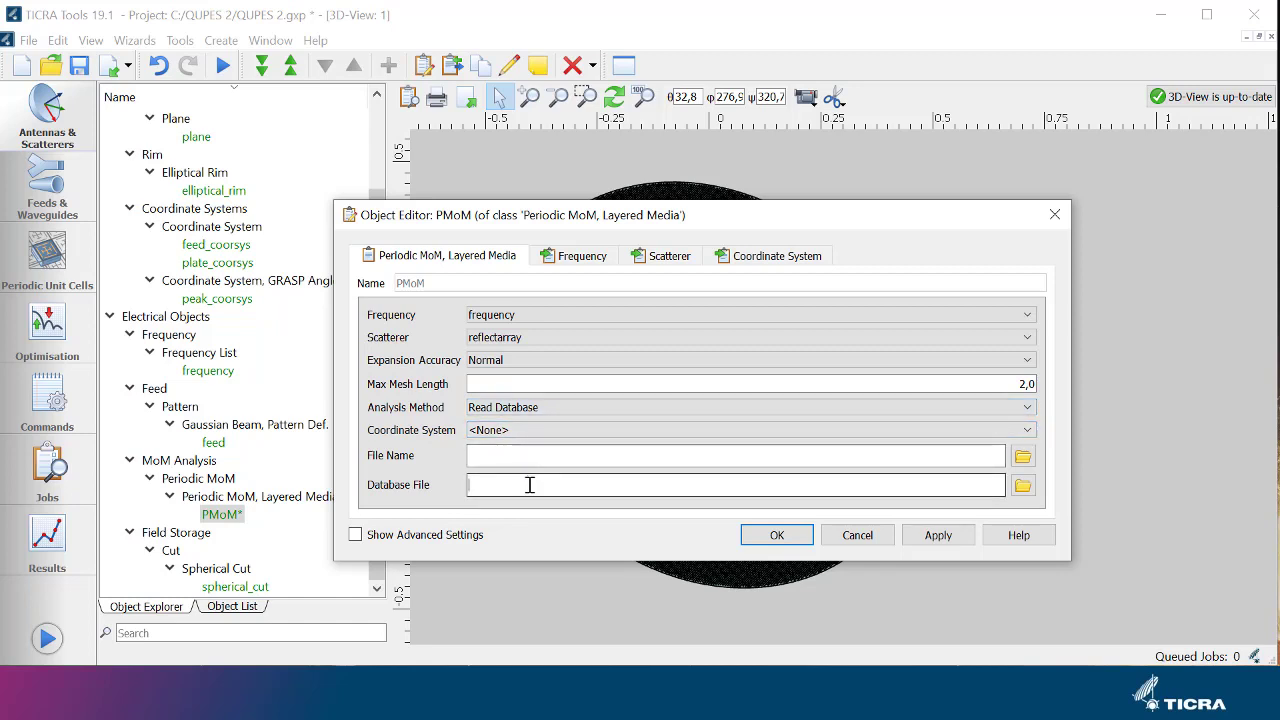
text(database.pdb)
click(778, 538)
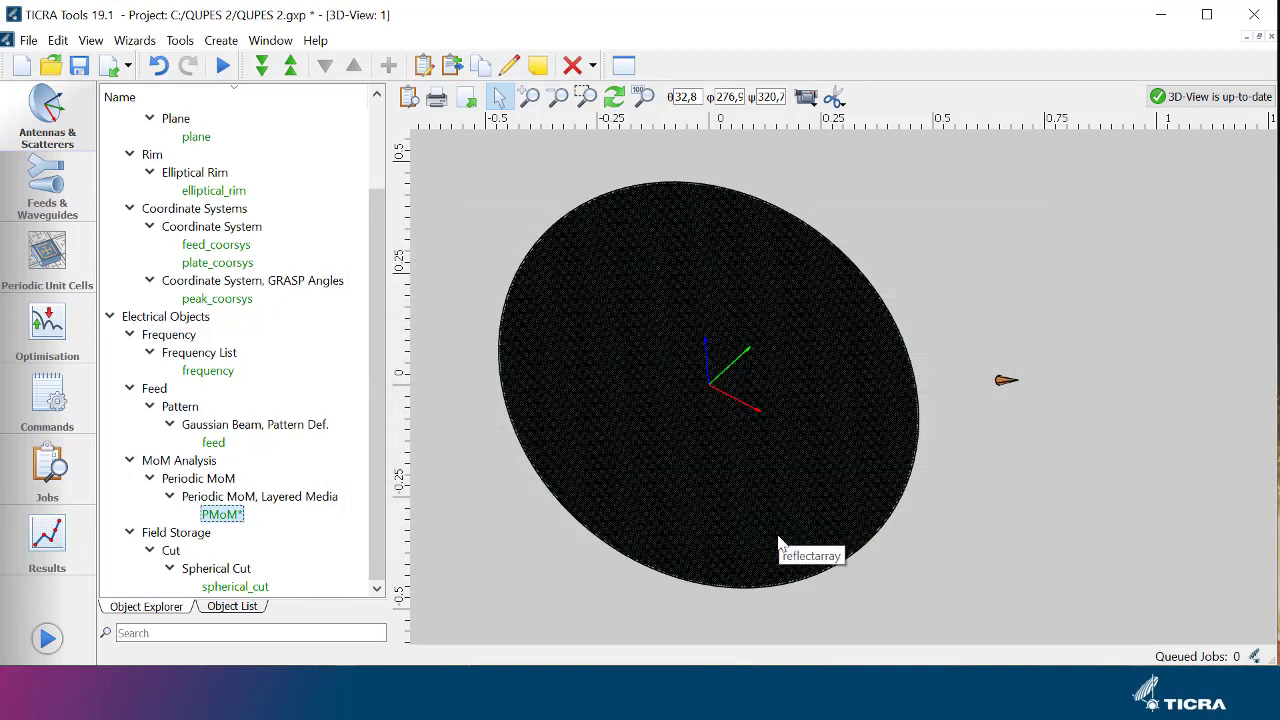
Step: Run the commands as a new job and plot the spherical_cut amplitude of Job_02 in a new radiation pattern plot
click(224, 65)
click(641, 445)
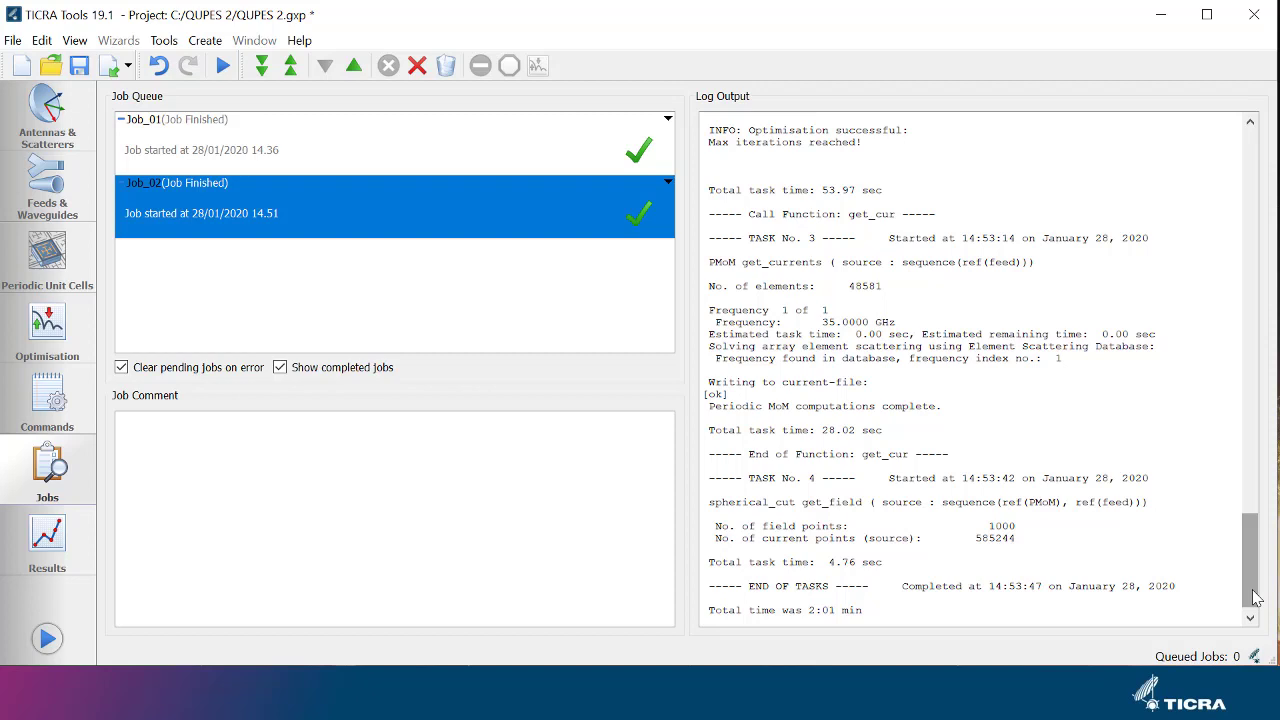
click(66, 566)
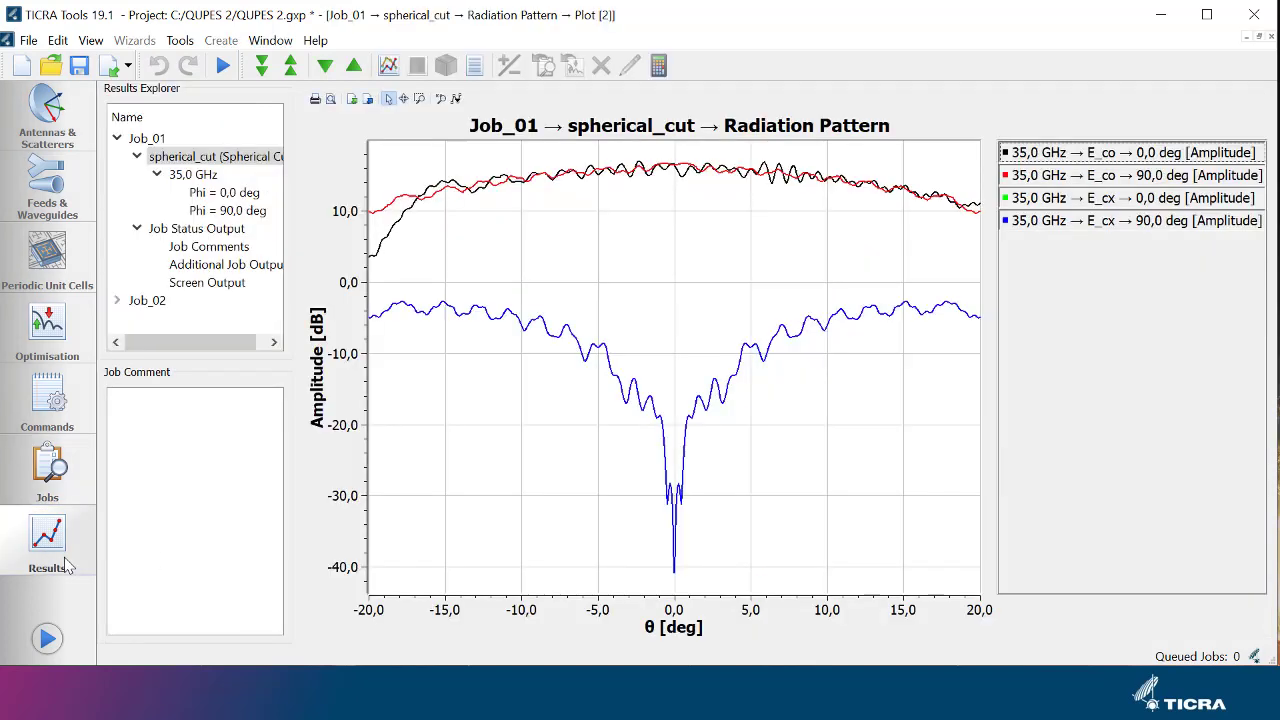
double_click(147, 300)
scroll(195, 240, down, 4)
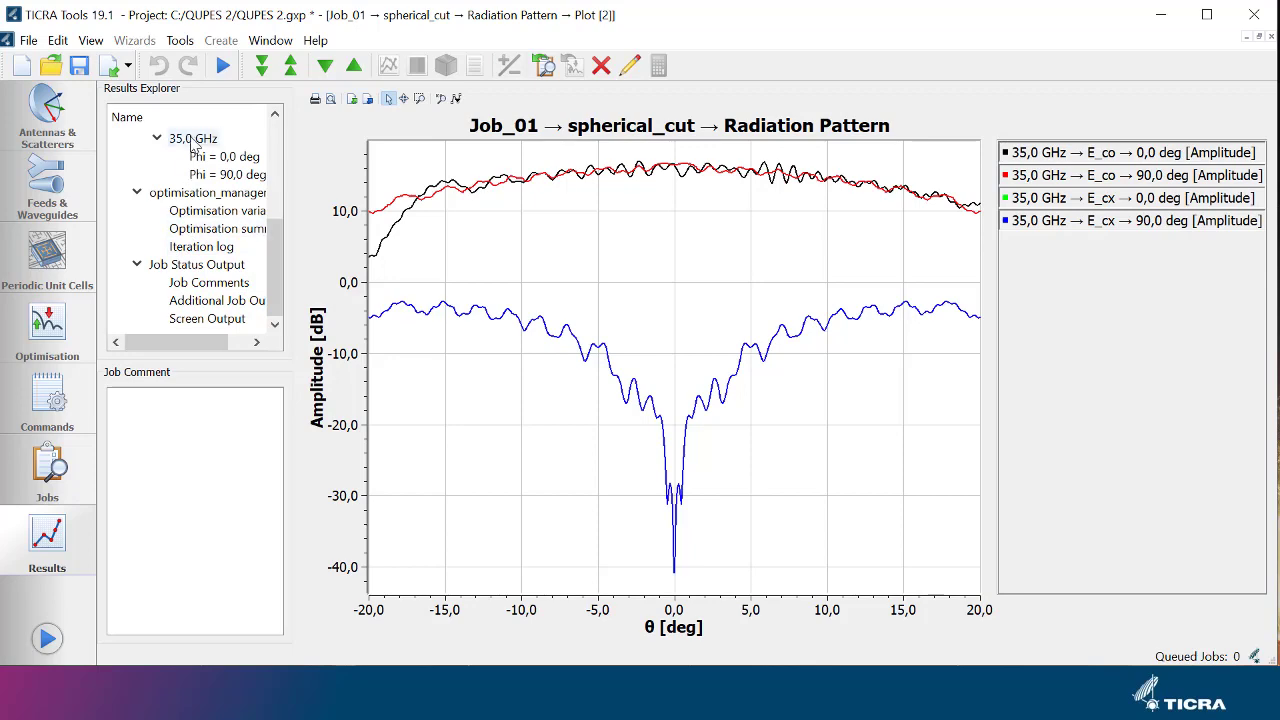
scroll(193, 145, up, 1)
double_click(205, 174)
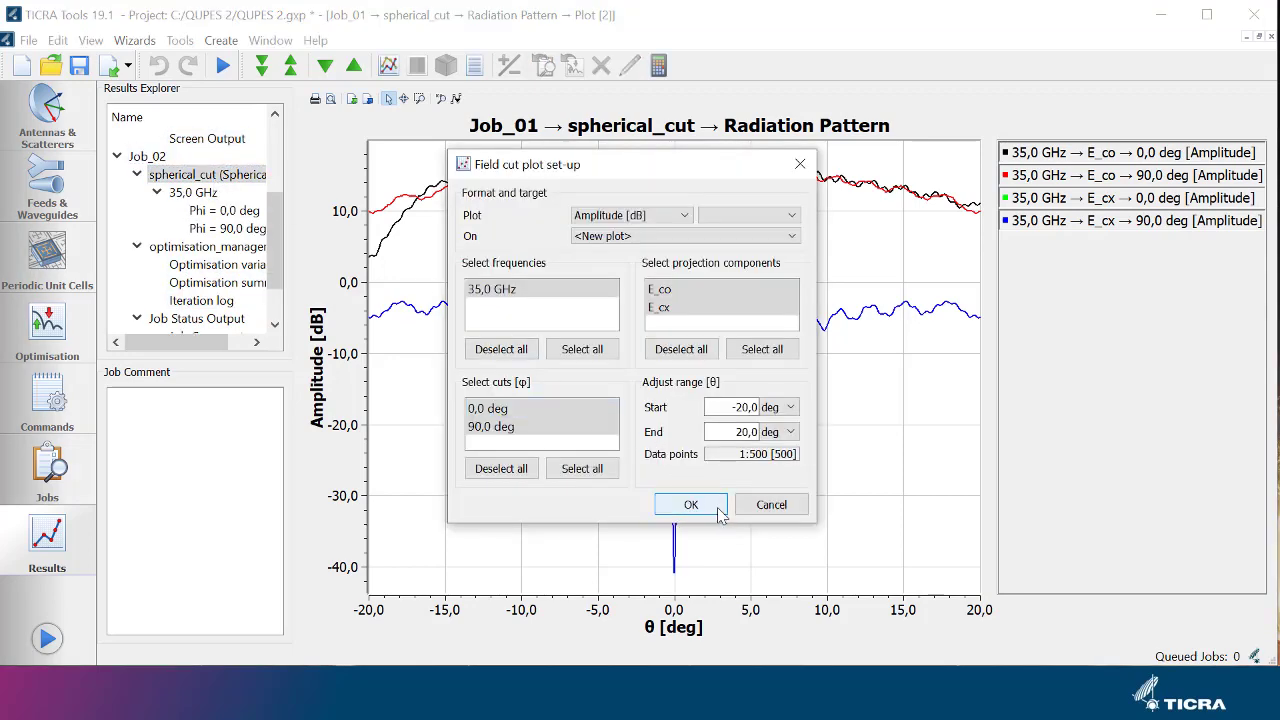
click(718, 510)
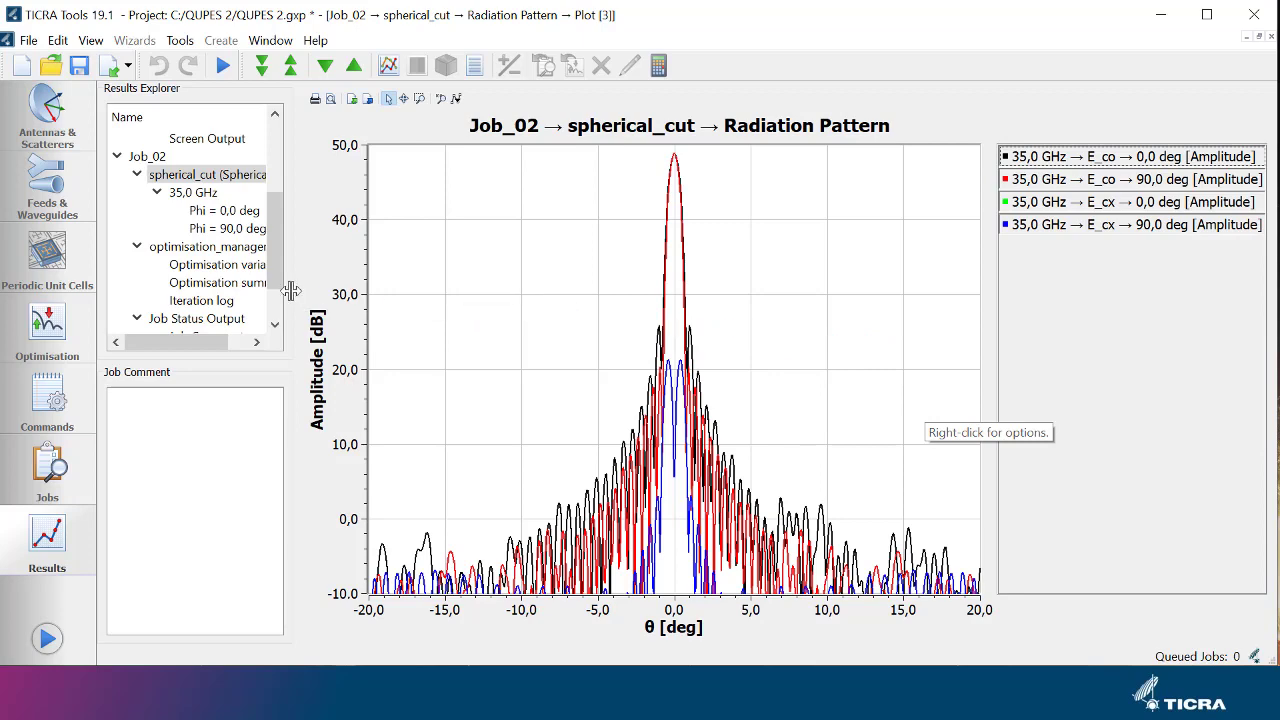
Step: Load the final optimisation variable values from Job_02, overwriting reflectarray.eta, and inspect the reflectarray's elements in the 3D view
double_click(243, 270)
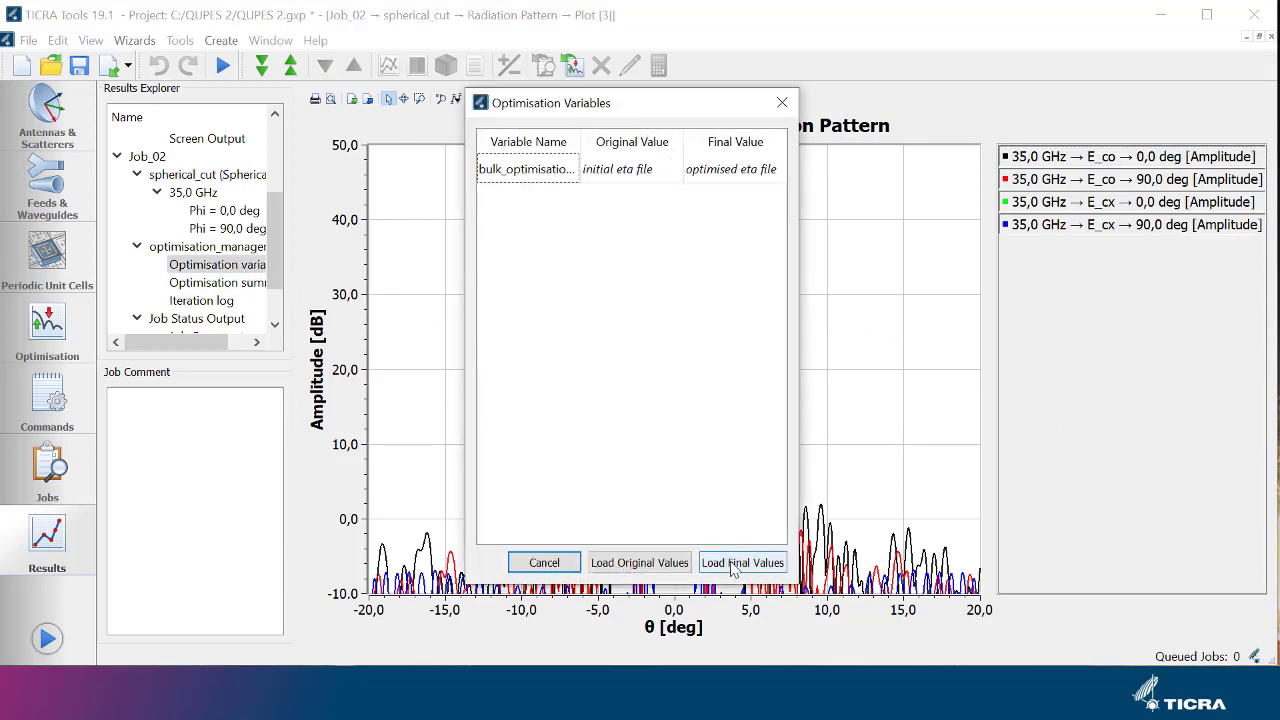
click(735, 563)
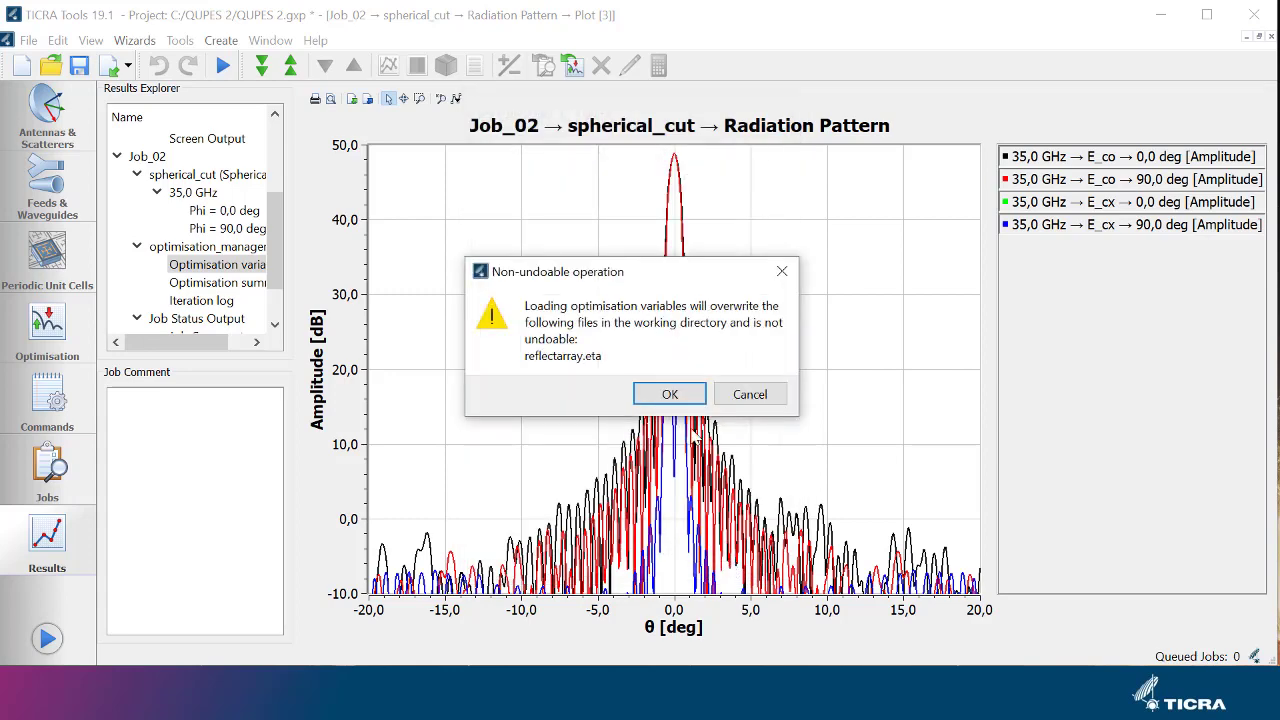
click(663, 393)
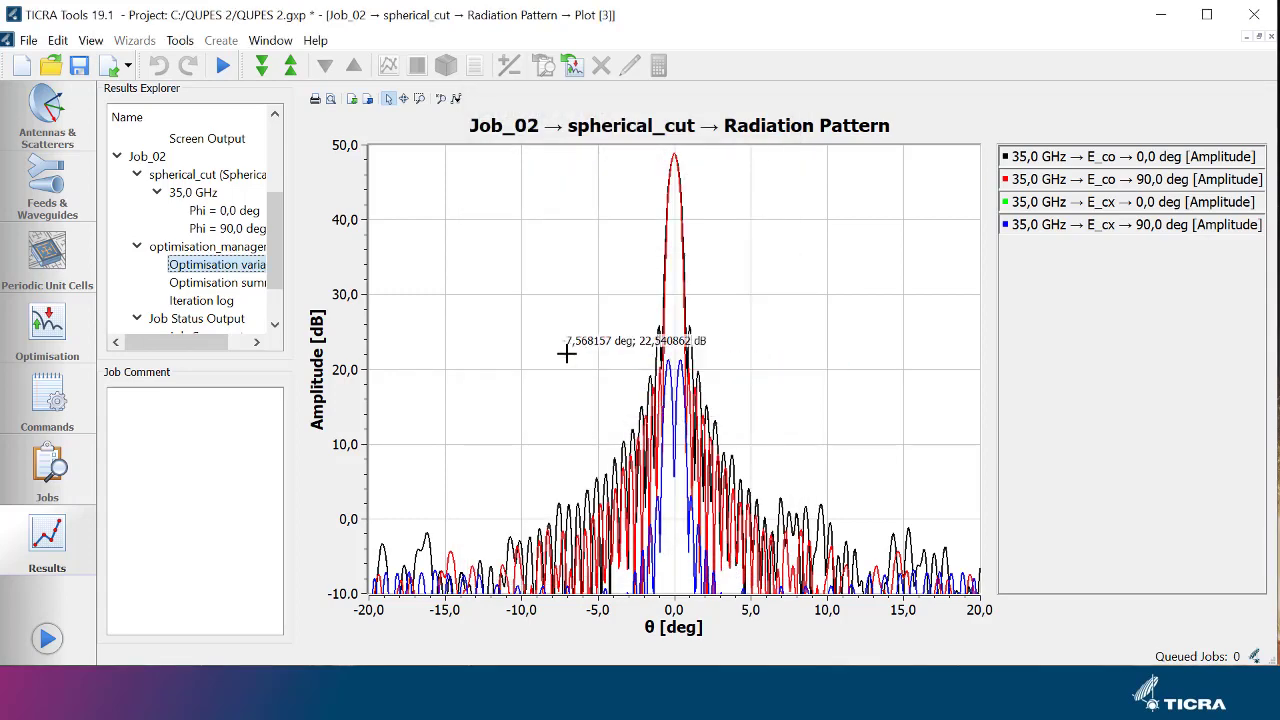
click(57, 122)
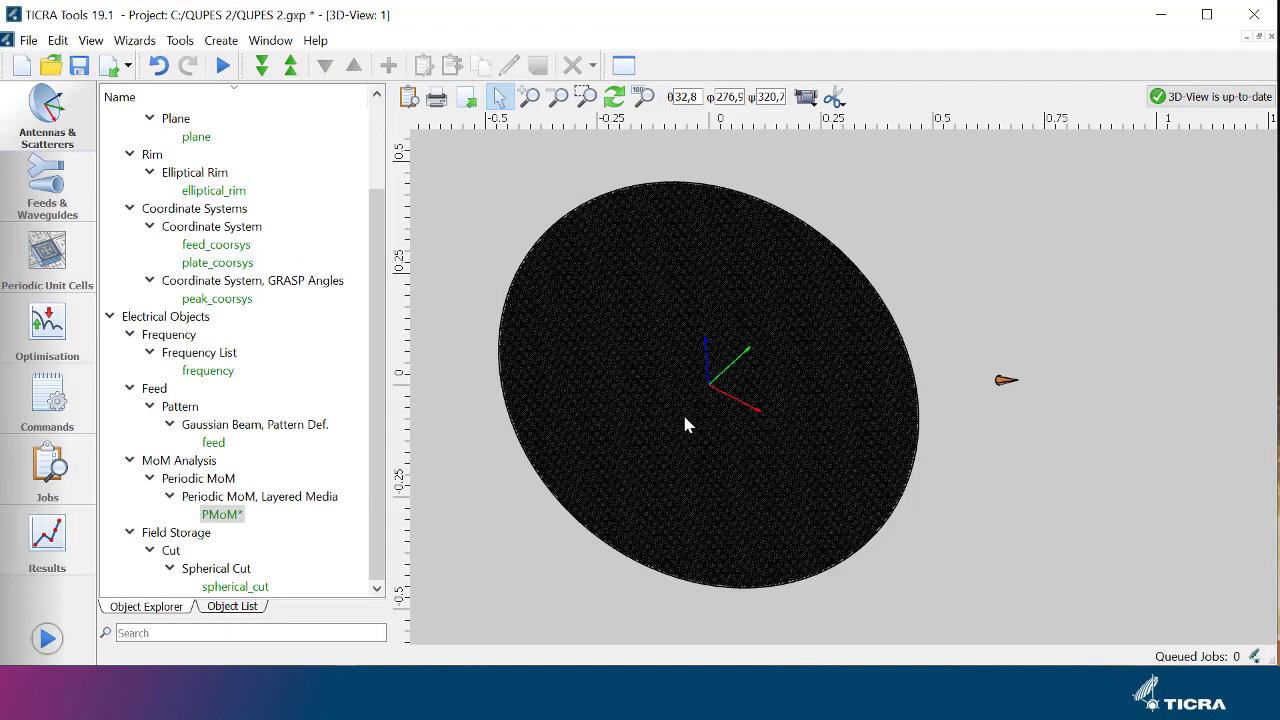
scroll(717, 418, up, 2)
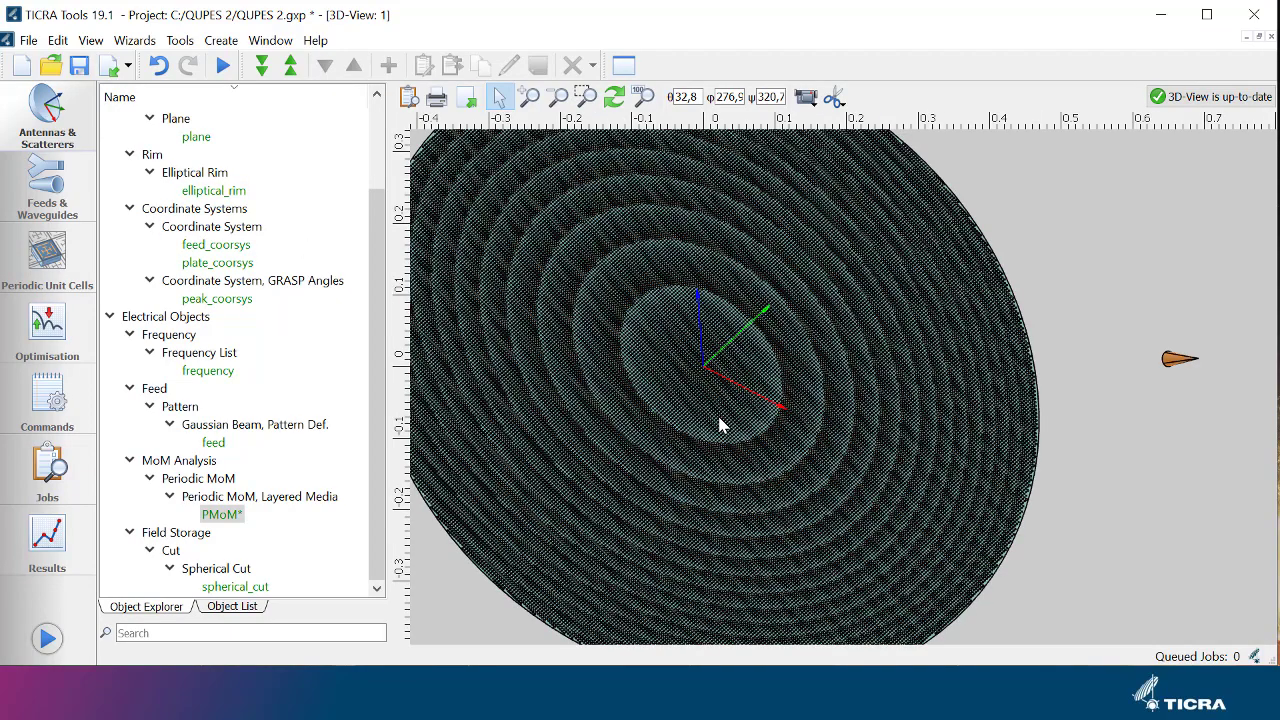
scroll(720, 425, up, 2)
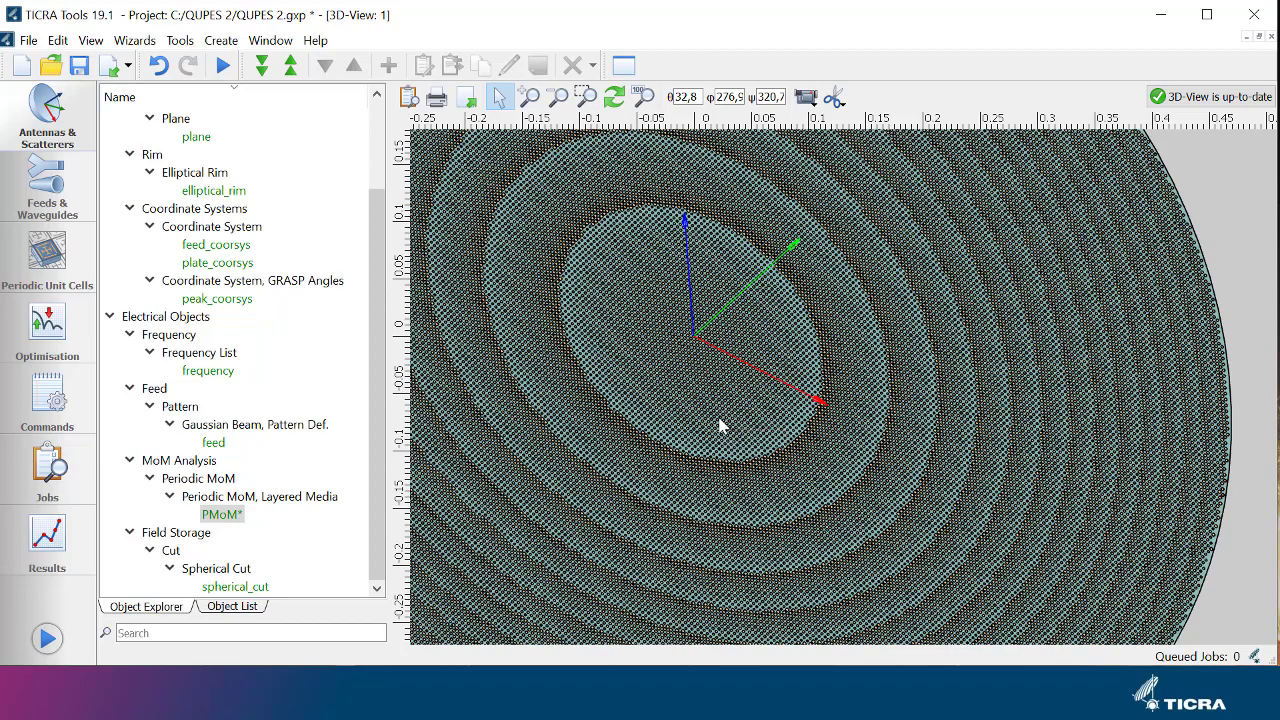
Step: Start creating a new command in the MAIN Function and browse the available command types
click(46, 418)
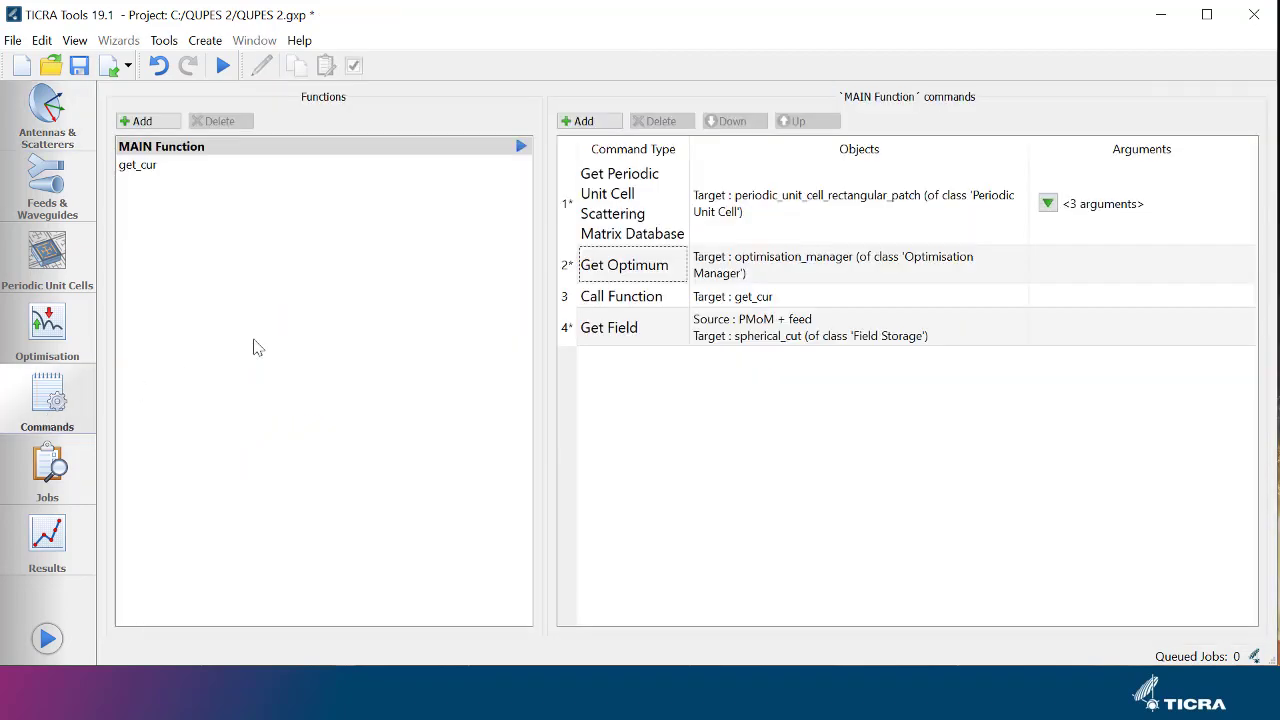
click(605, 130)
scroll(608, 345, down, 2)
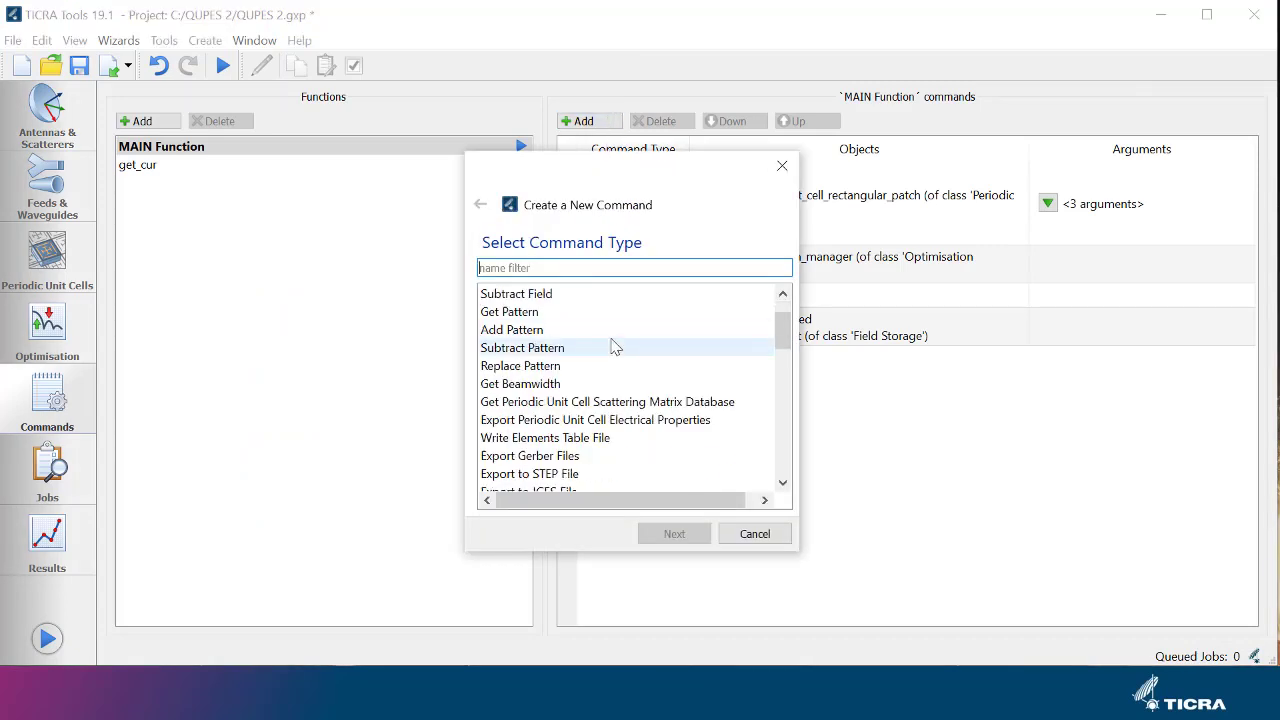